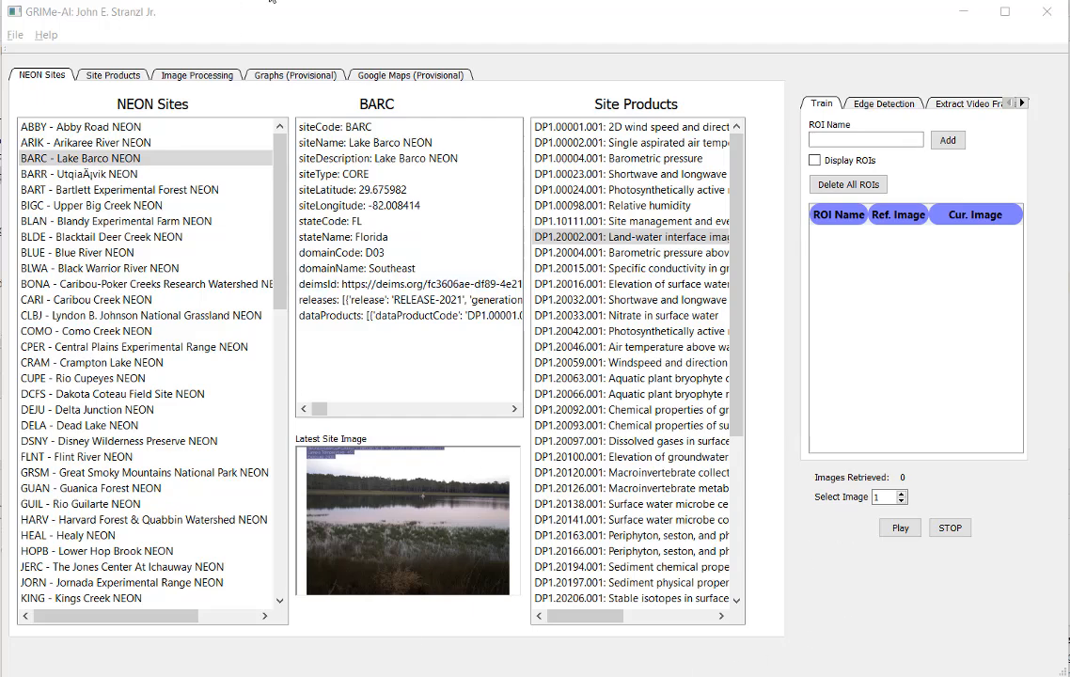
# Step: Look through the NEON site details and latest images for Lake Suggs, Walker Branch and Flint River
pyautogui.click(106, 160)
pyautogui.click(275, 551)
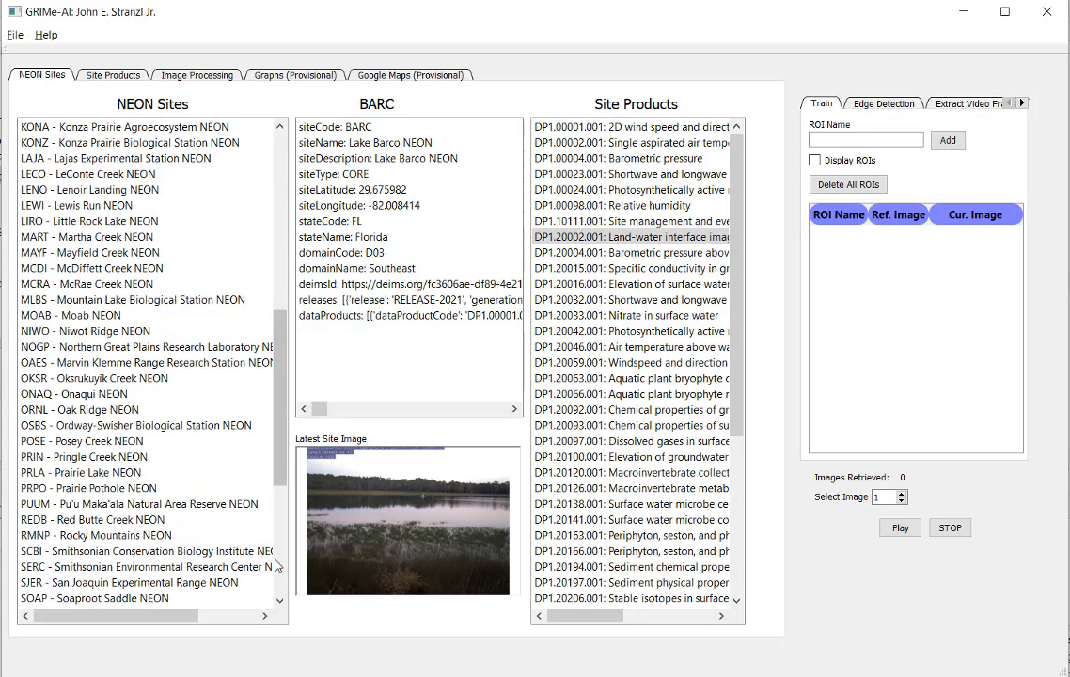
pyautogui.click(276, 565)
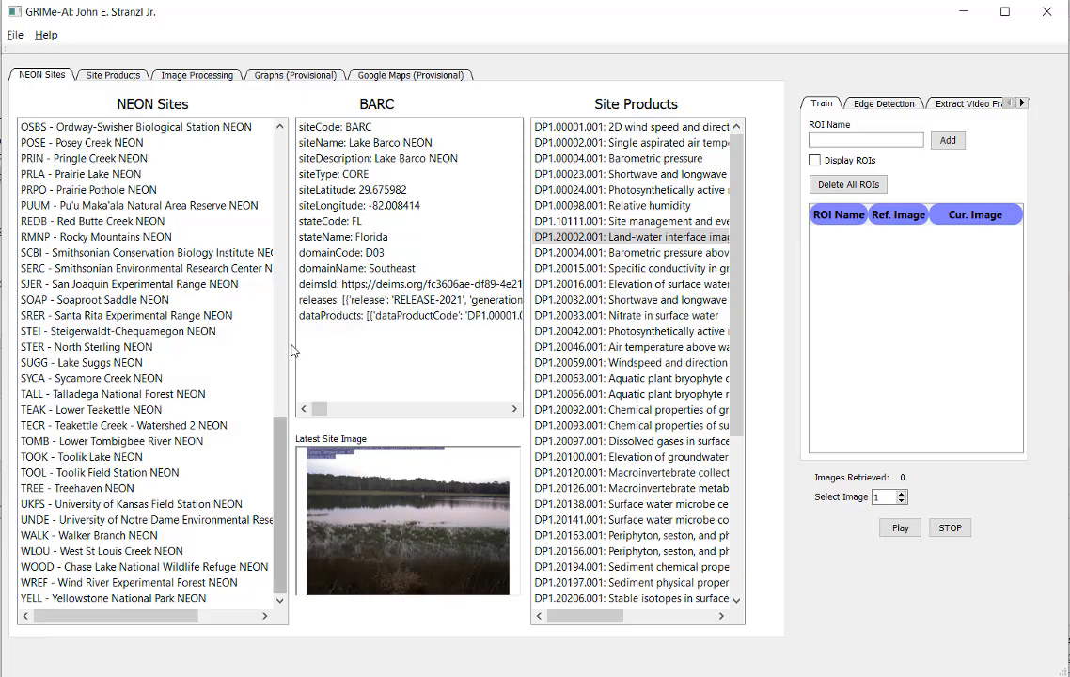
pyautogui.click(139, 365)
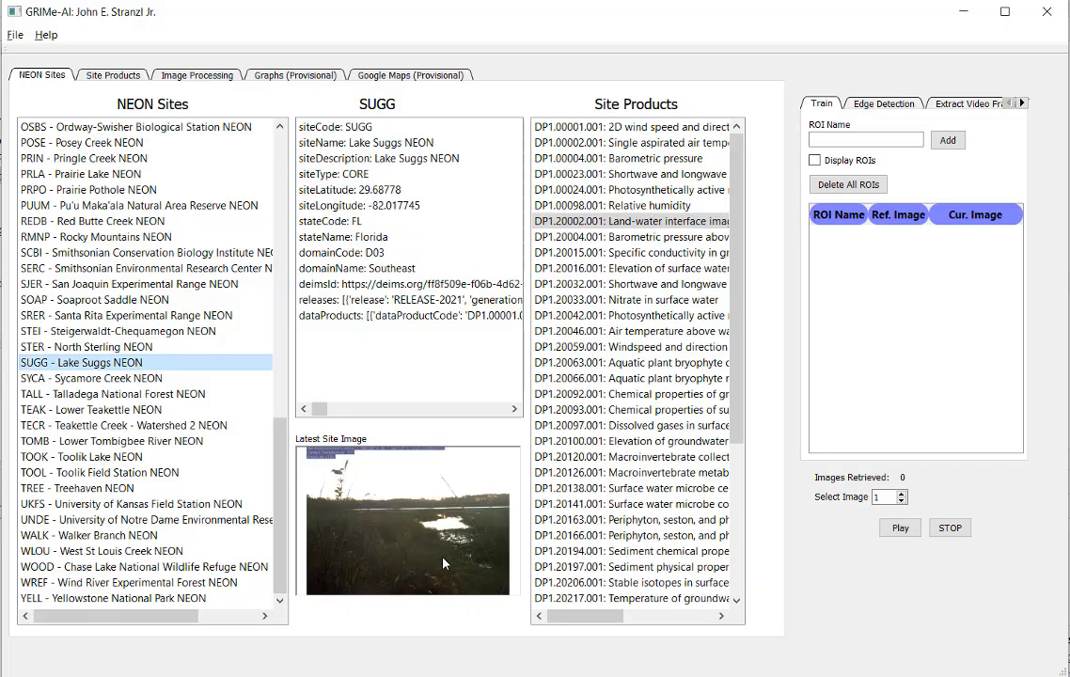
pyautogui.click(143, 537)
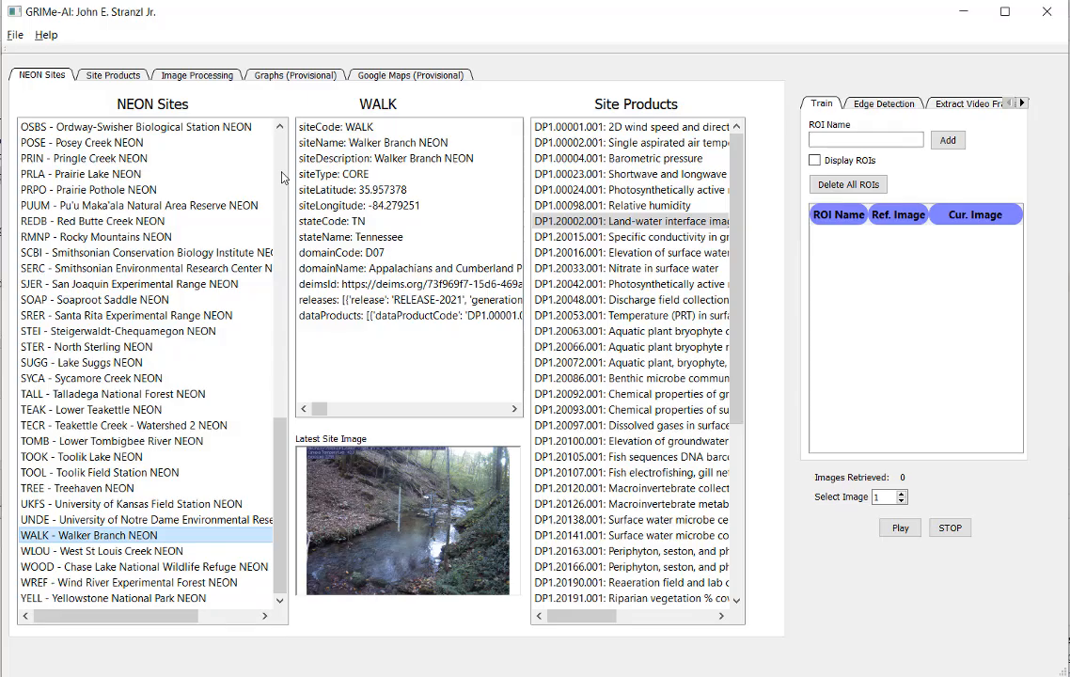
pyautogui.click(282, 177)
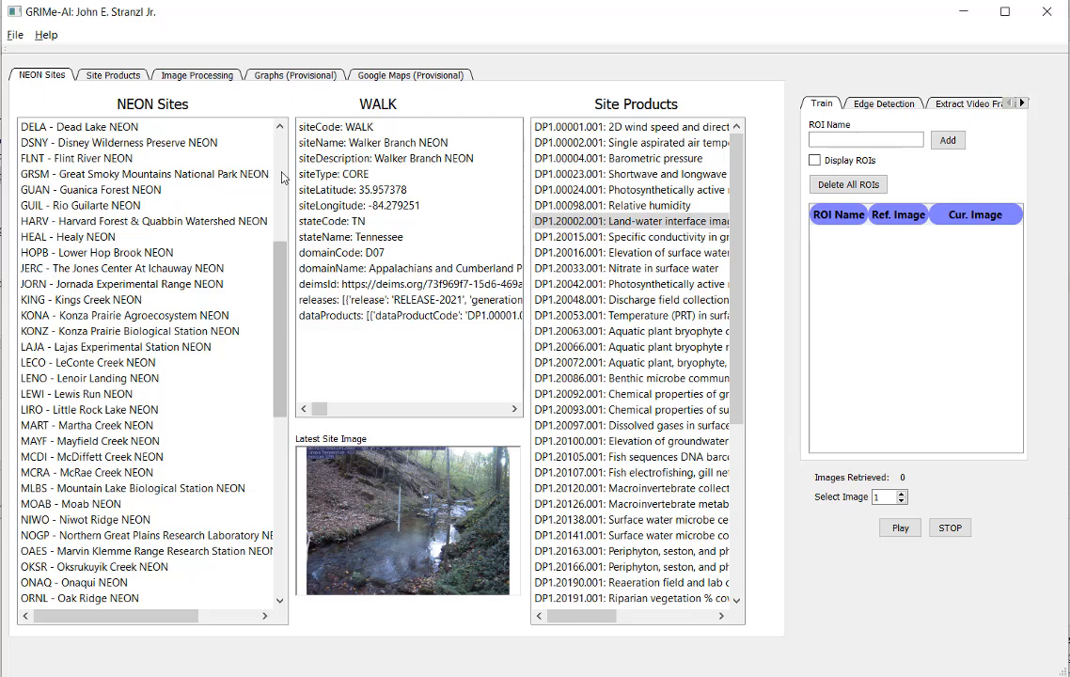
pyautogui.click(175, 161)
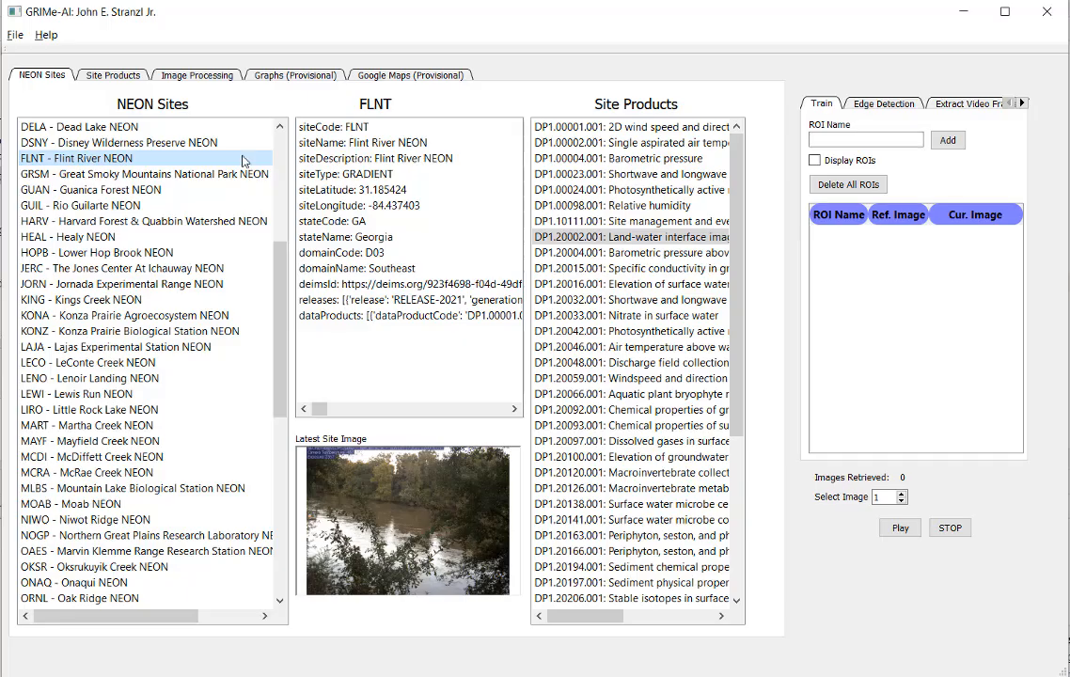
# Step: Select the Lake Barco NEON site and its product DP1.20002.001 Land-water interface images
pyautogui.scroll(7, 283, 148)
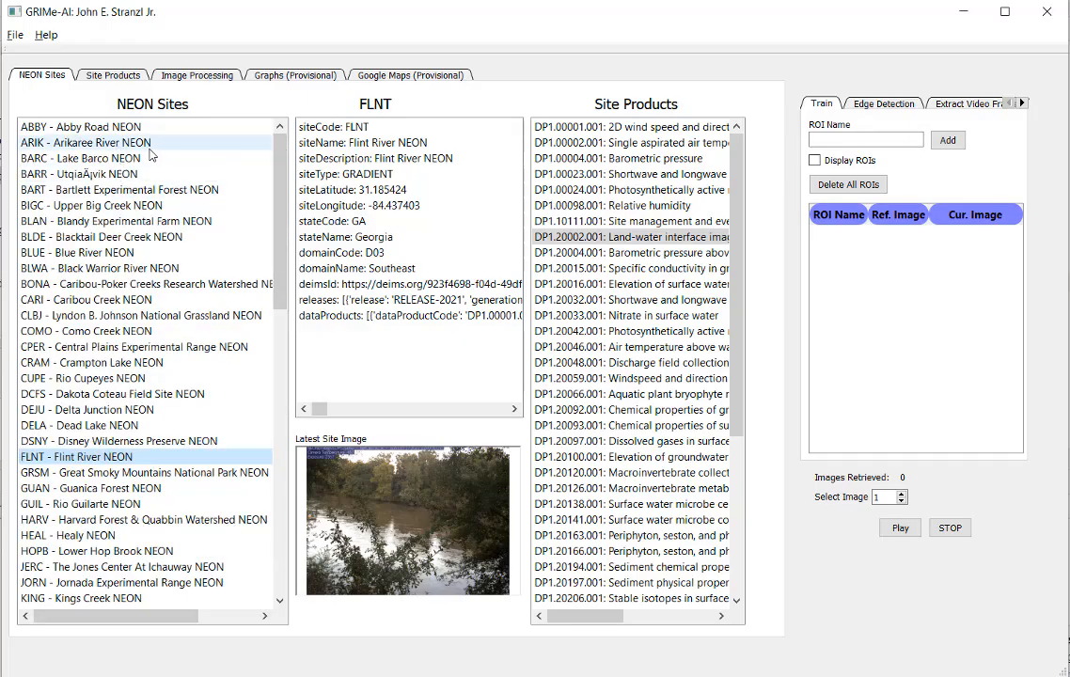
pyautogui.click(136, 142)
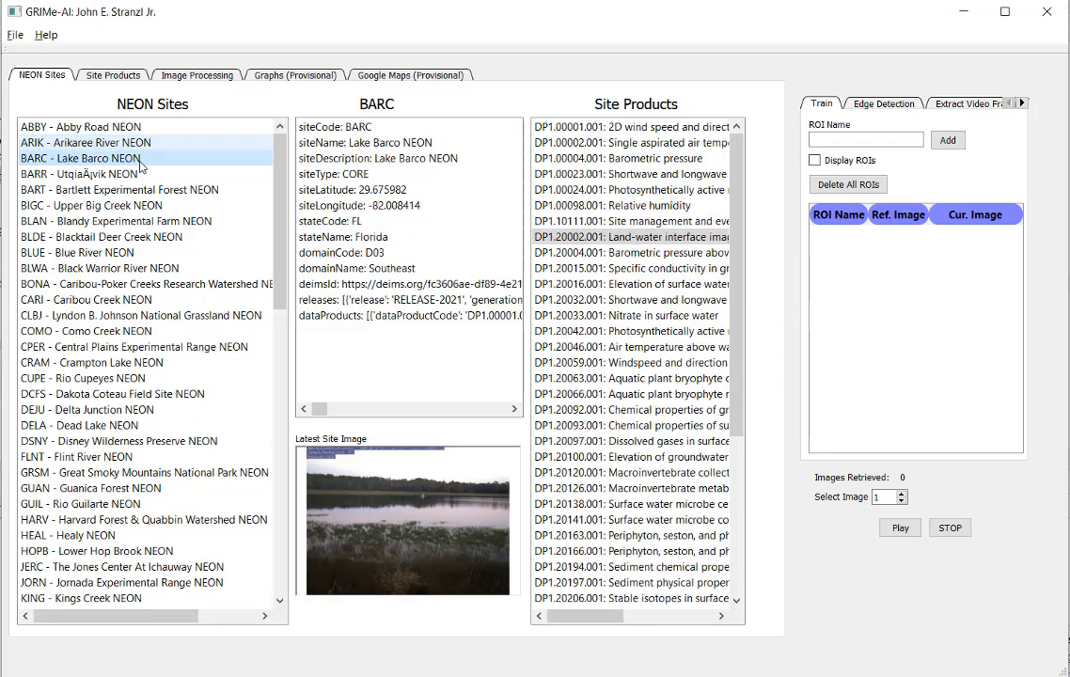
pyautogui.click(629, 238)
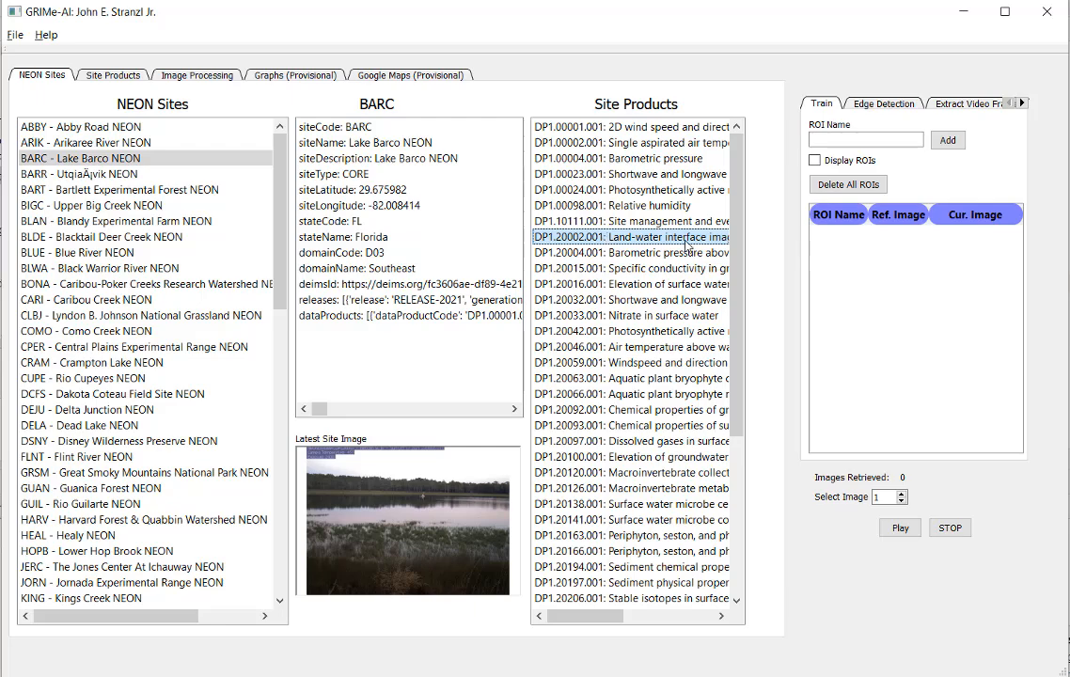
# Step: Set the start date of the Land-water interface images to 9/26/2021 and retrieve the data from the NEON web site
pyautogui.click(114, 75)
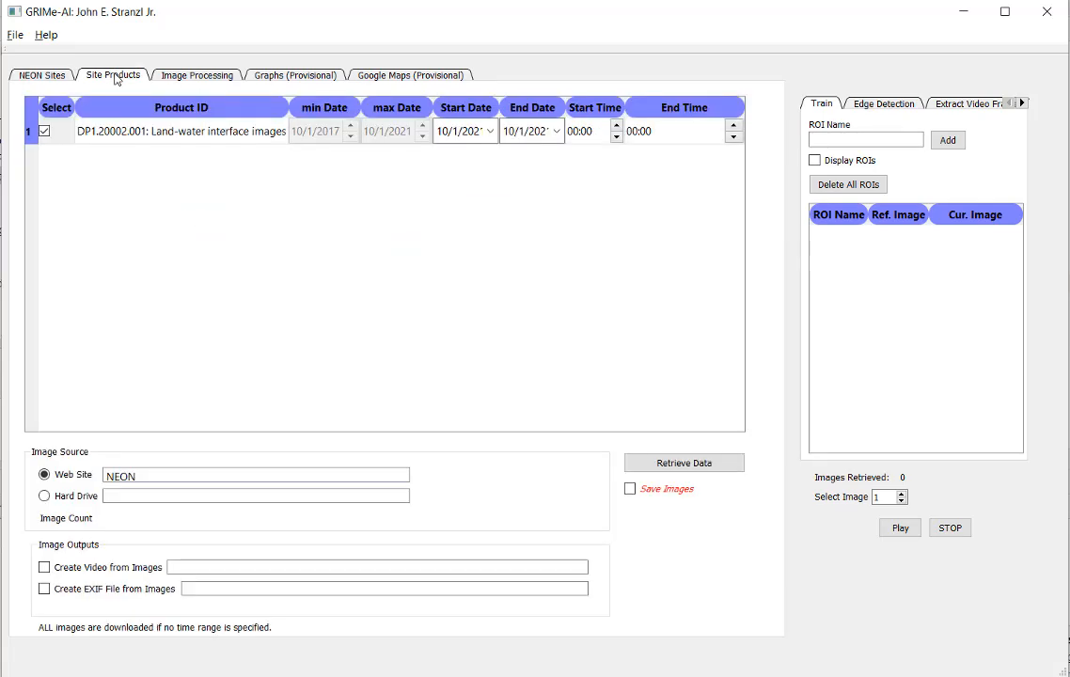
pyautogui.click(491, 131)
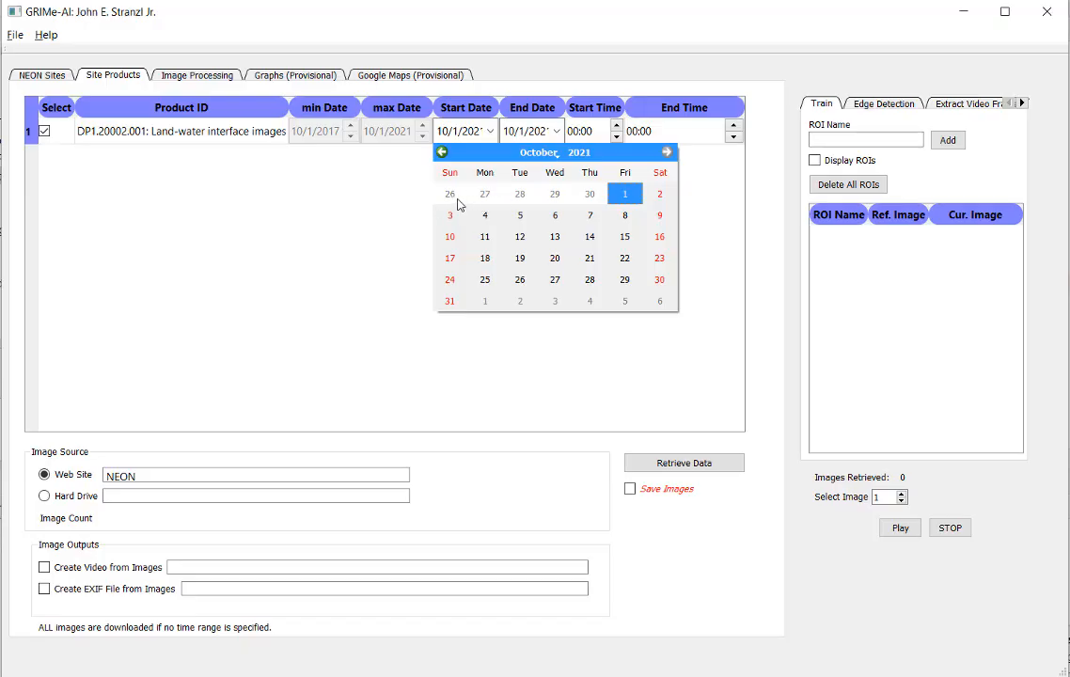
pyautogui.click(449, 195)
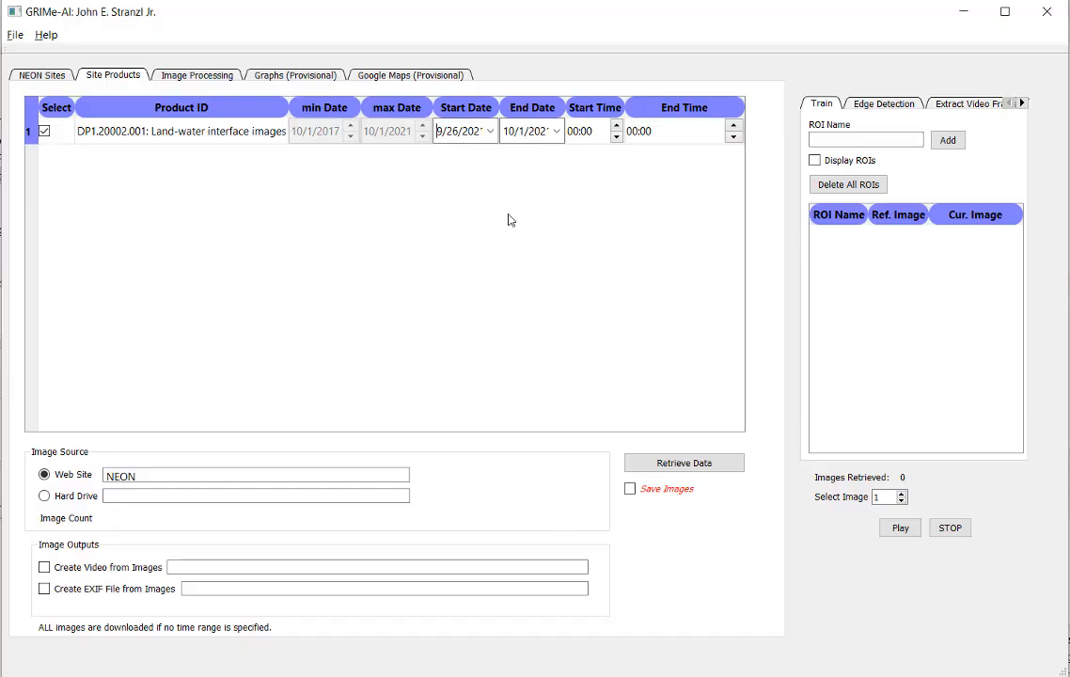
pyautogui.click(672, 463)
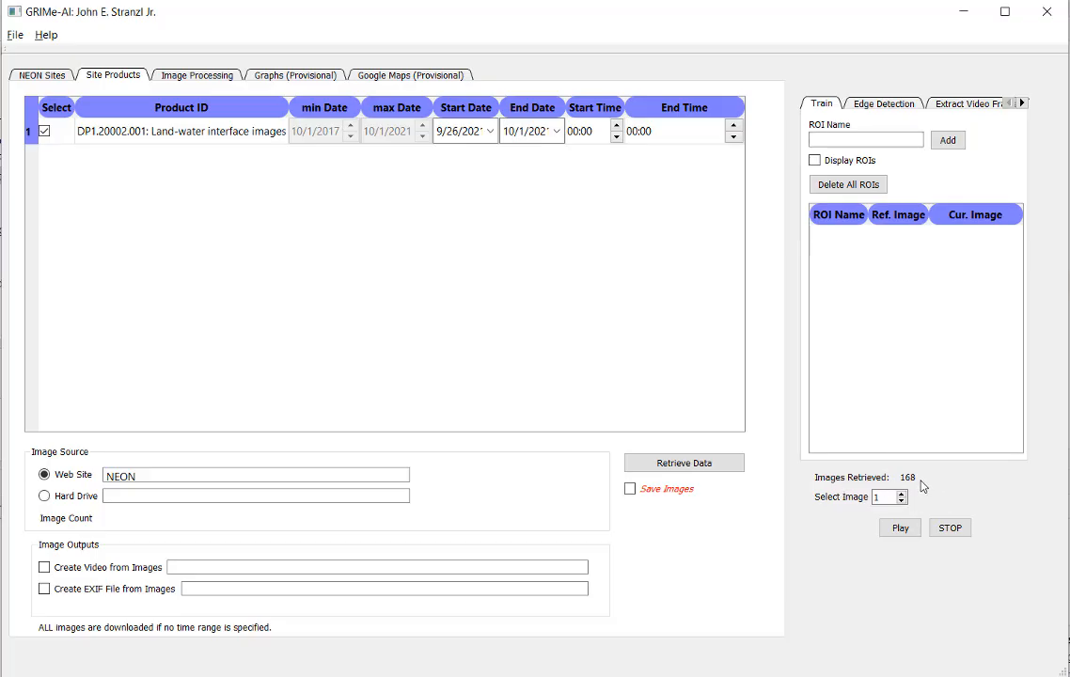
# Step: View the first retrieved Lake Barco image enlarged in its own window and close it again
pyautogui.click(198, 78)
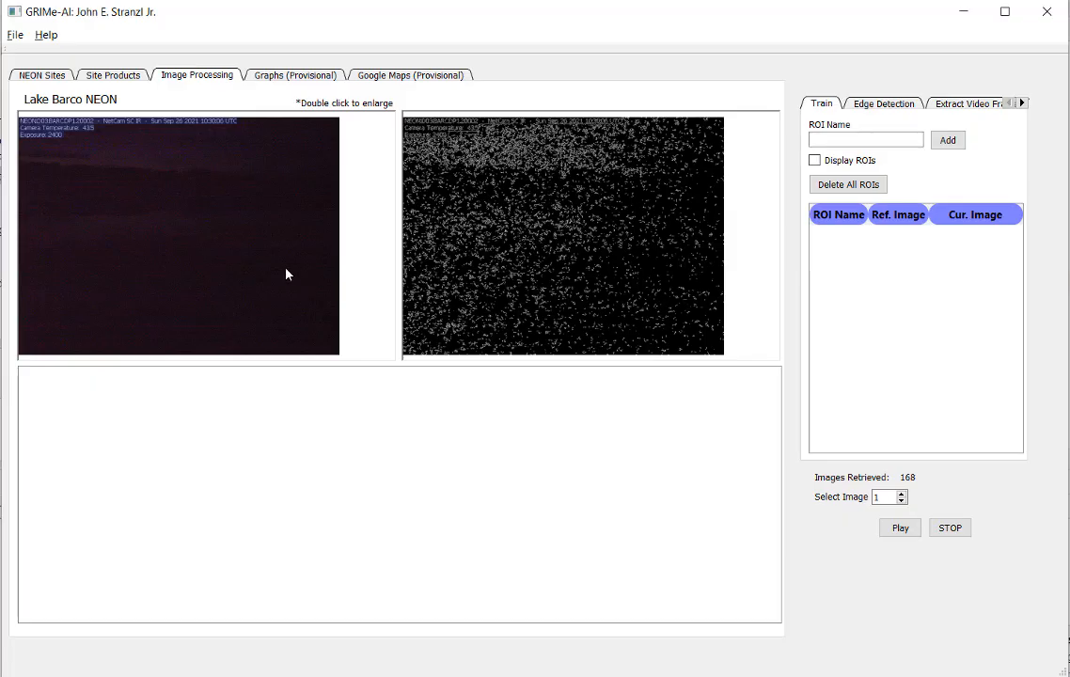
pyautogui.doubleClick(223, 239)
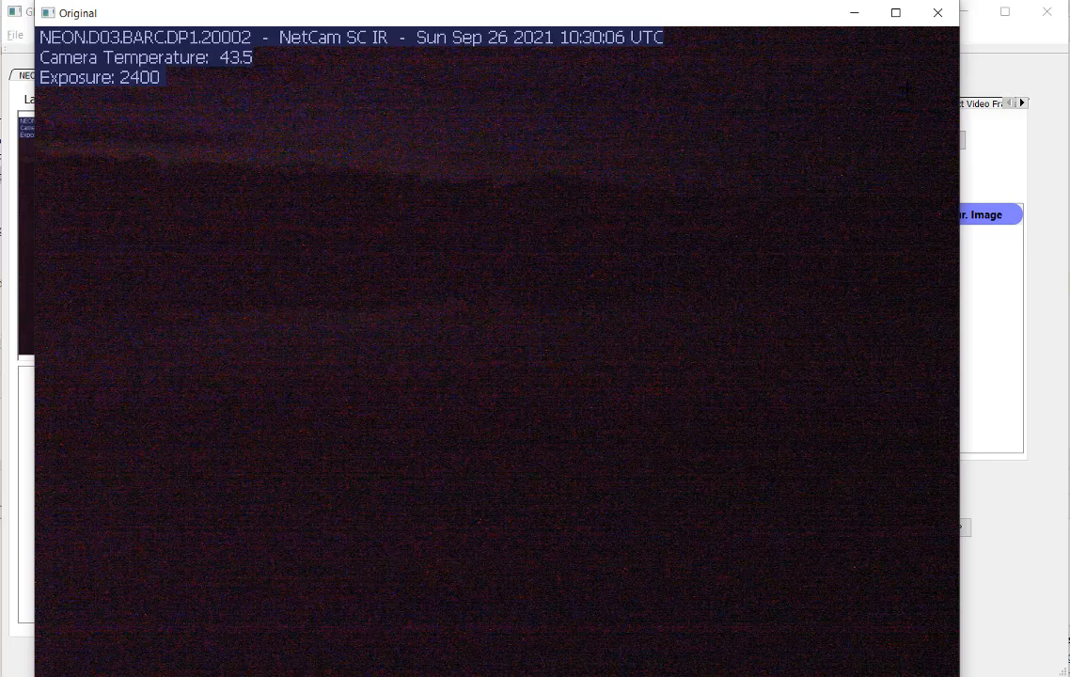
pyautogui.press('Escape')
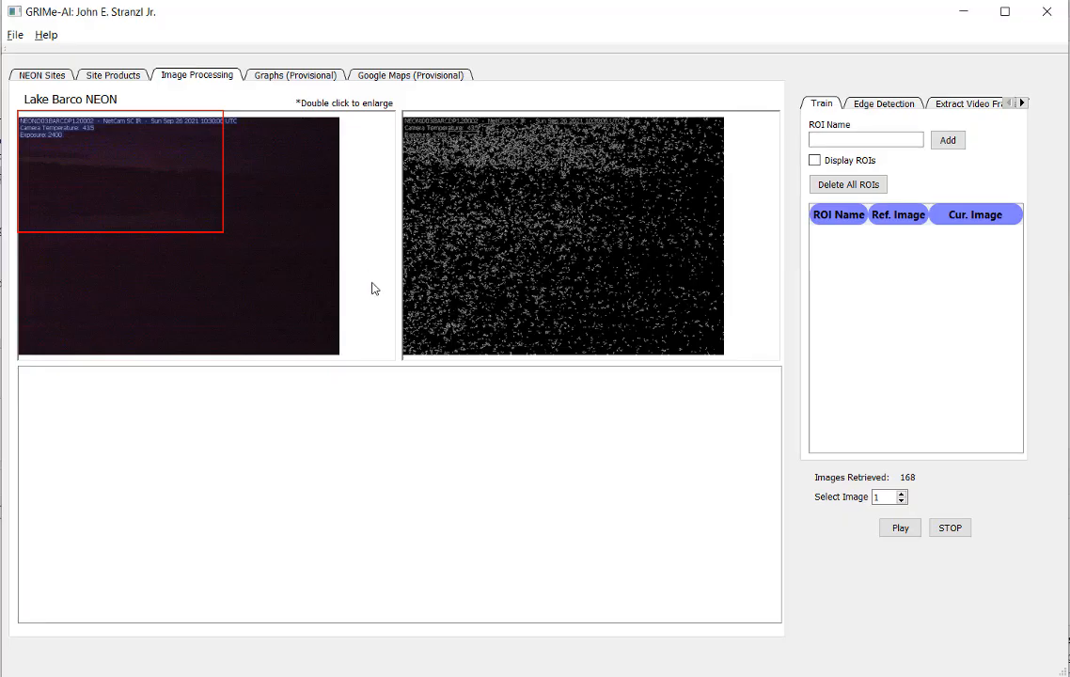
# Step: Advance to image 4 and draw a small selection rectangle over the lower part of the original image
pyautogui.click(901, 494)
pyautogui.click(901, 494)
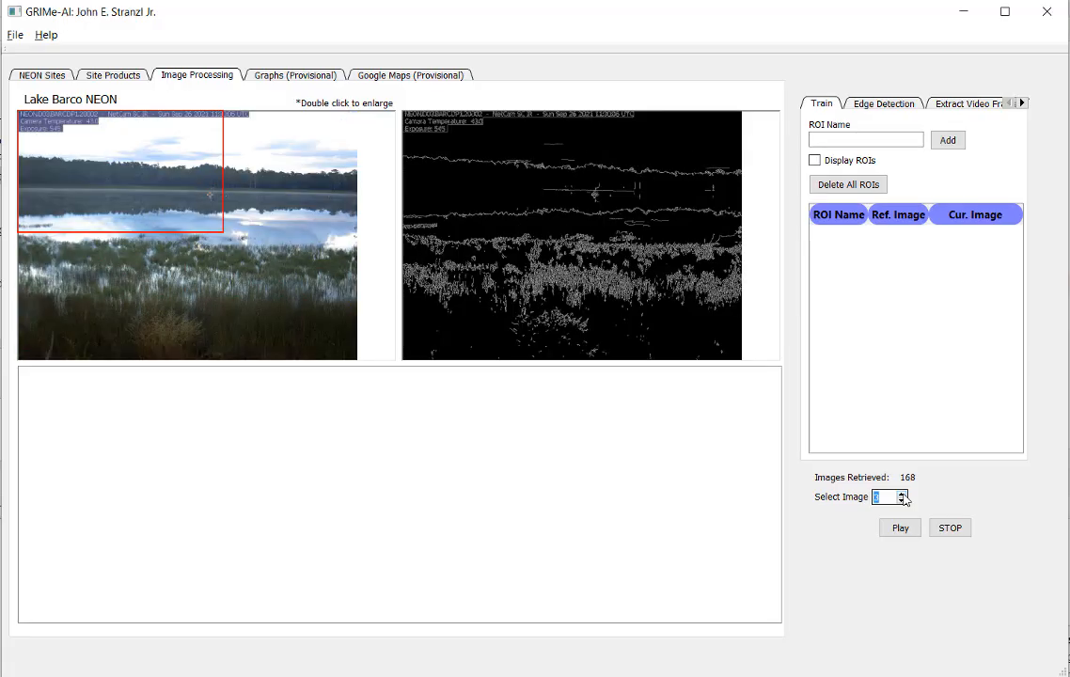
pyautogui.moveTo(349, 311); pyautogui.dragTo(369, 326)
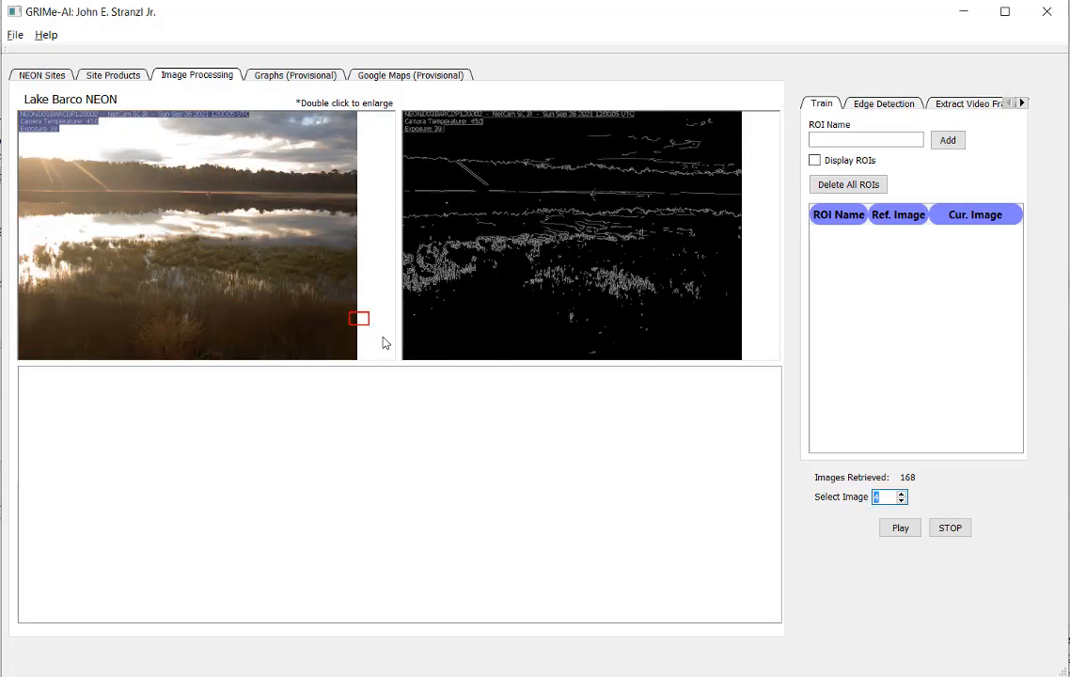
pyautogui.moveTo(316, 287); pyautogui.dragTo(327, 299)
# Step: Step forward through the retrieved images to image 33, comparing the original and edge-detected views from daylight through darkness
pyautogui.click(902, 494)
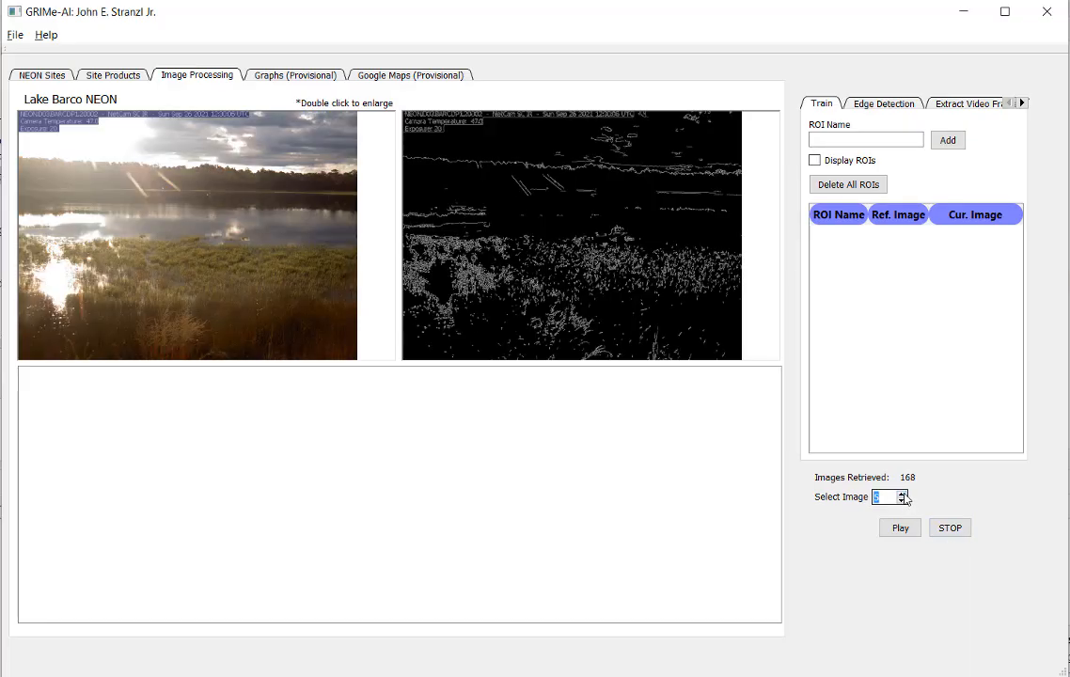
pyautogui.click(901, 495)
pyautogui.click(901, 494)
pyautogui.click(901, 495)
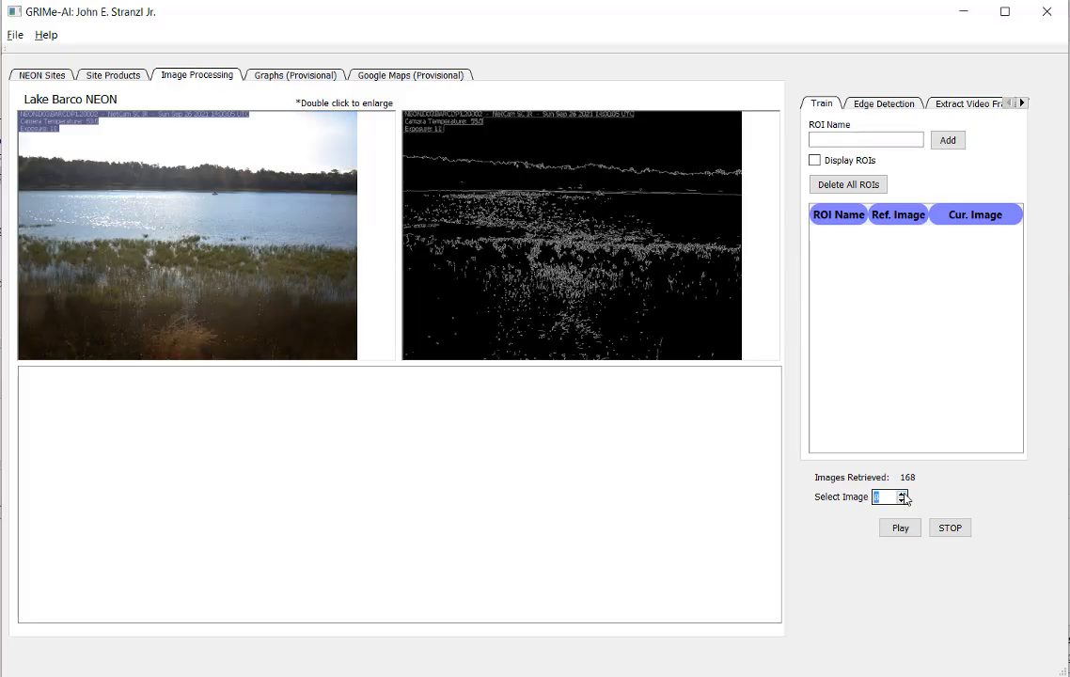
pyautogui.click(901, 494)
pyautogui.click(901, 494)
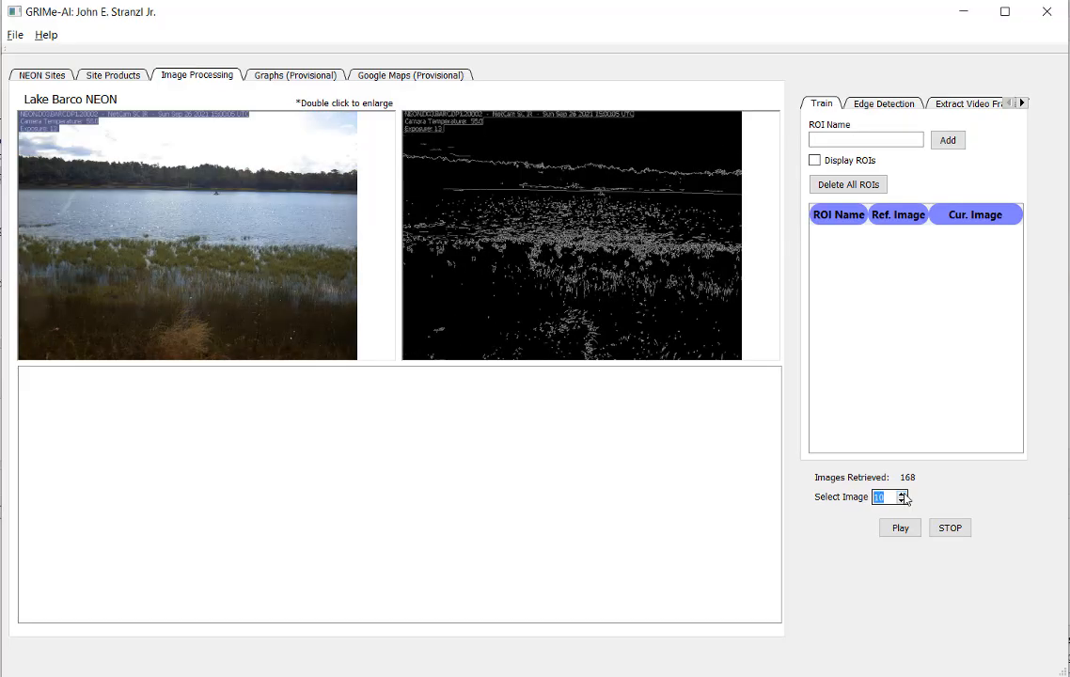
pyautogui.click(901, 494)
pyautogui.click(901, 495)
pyautogui.click(902, 495)
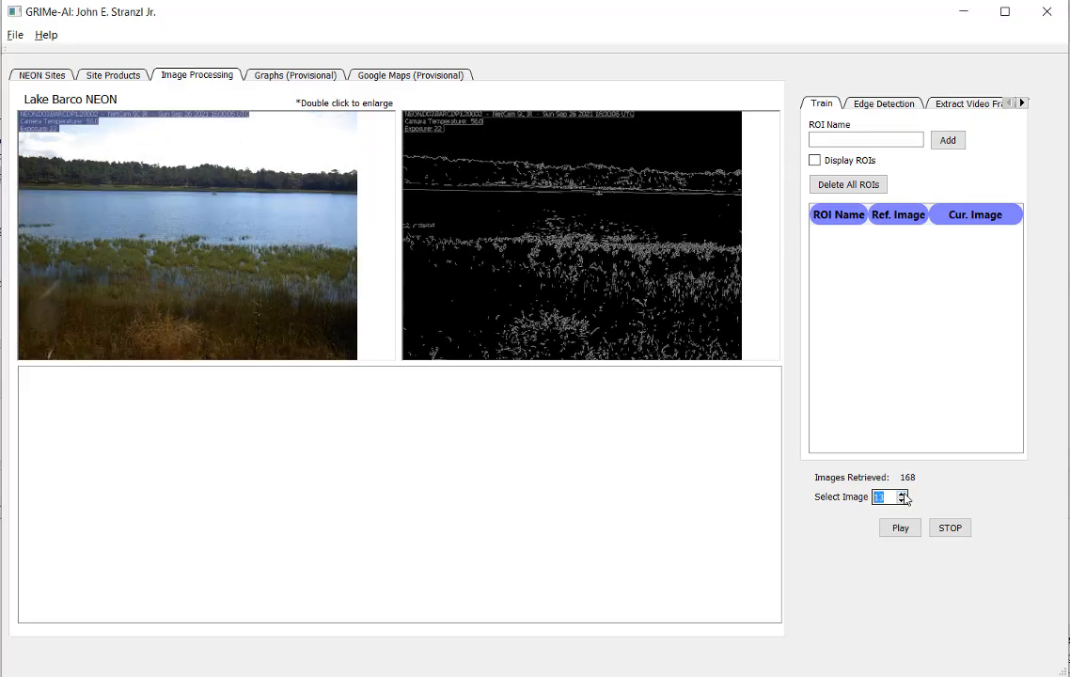
pyautogui.click(901, 495)
pyautogui.click(901, 495)
pyautogui.click(901, 494)
pyautogui.click(901, 495)
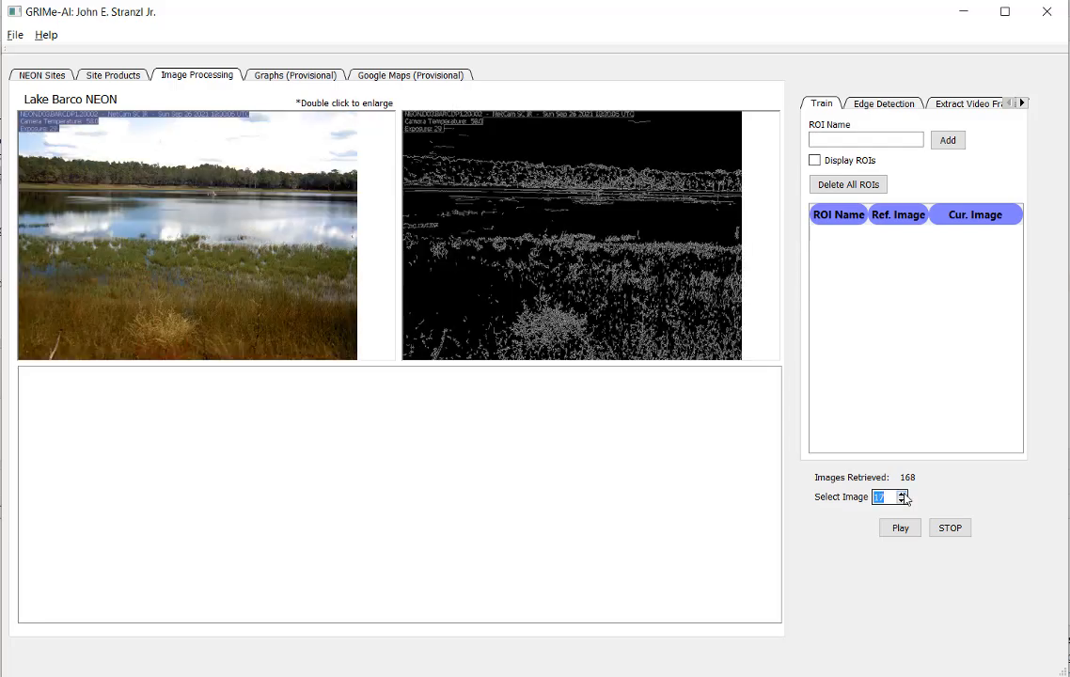
pyautogui.click(901, 494)
pyautogui.click(902, 494)
pyautogui.click(902, 494)
pyautogui.click(901, 495)
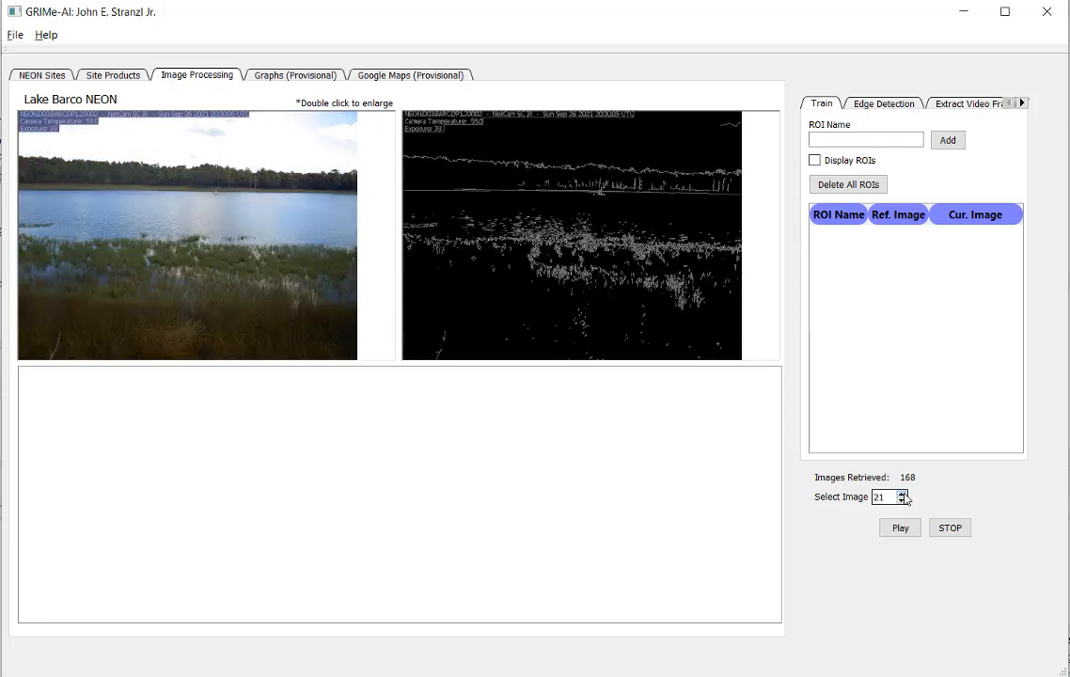
pyautogui.click(901, 495)
pyautogui.click(901, 494)
pyautogui.click(901, 495)
pyautogui.click(901, 495)
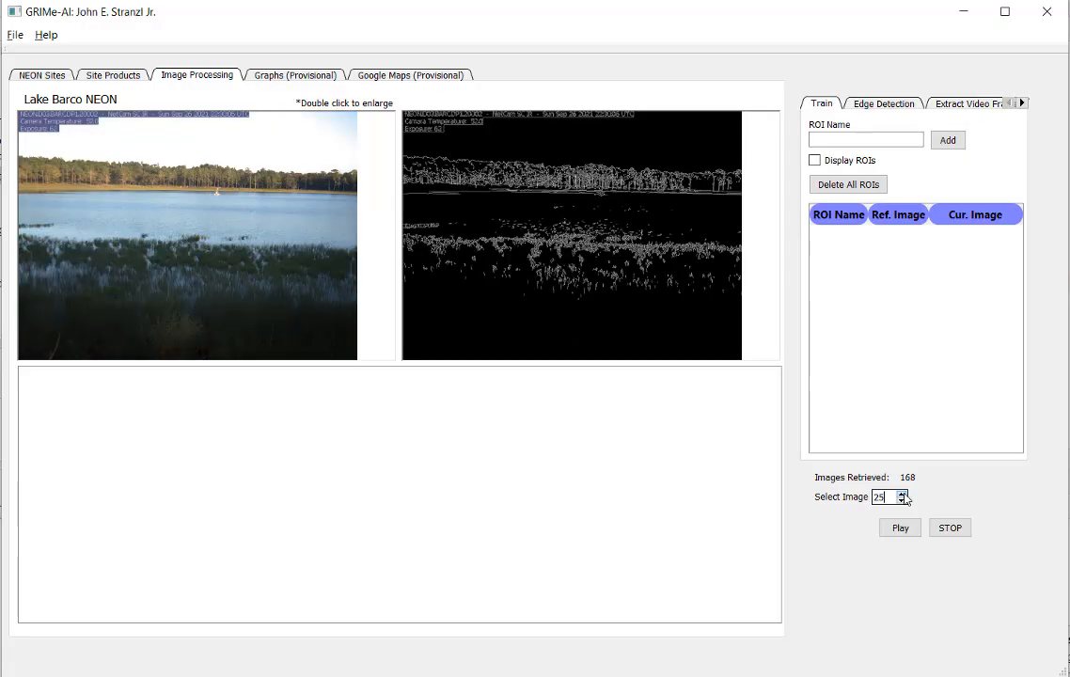
pyautogui.click(901, 494)
pyautogui.click(901, 495)
pyautogui.click(901, 495)
pyautogui.click(901, 494)
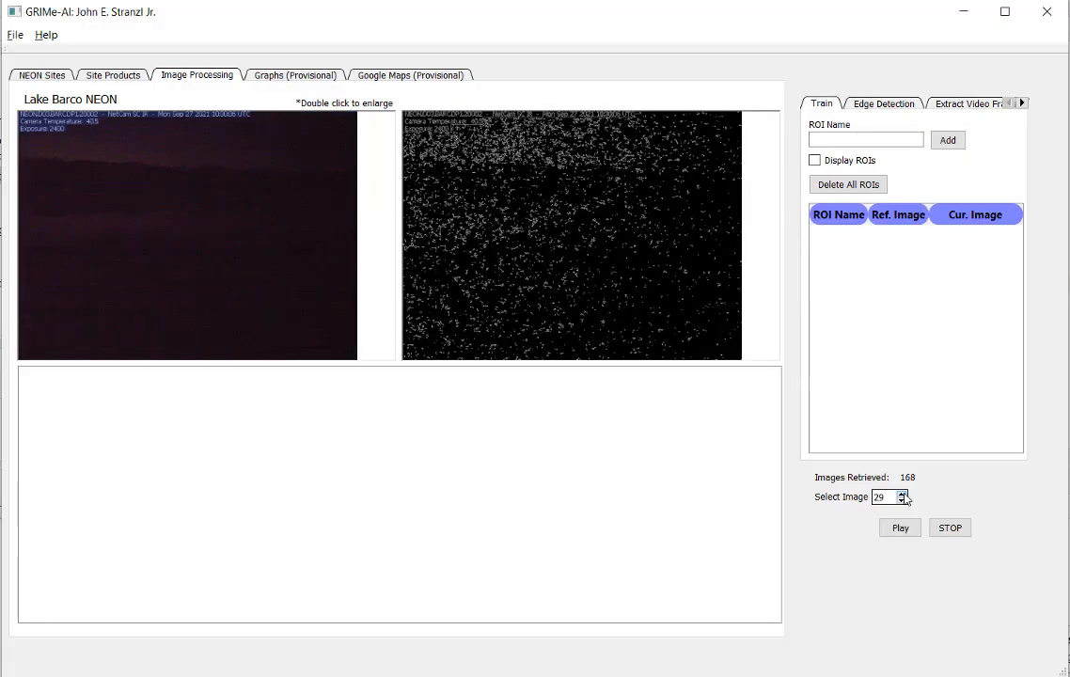
pyautogui.click(901, 494)
pyautogui.click(901, 495)
pyautogui.click(903, 495)
pyautogui.click(903, 496)
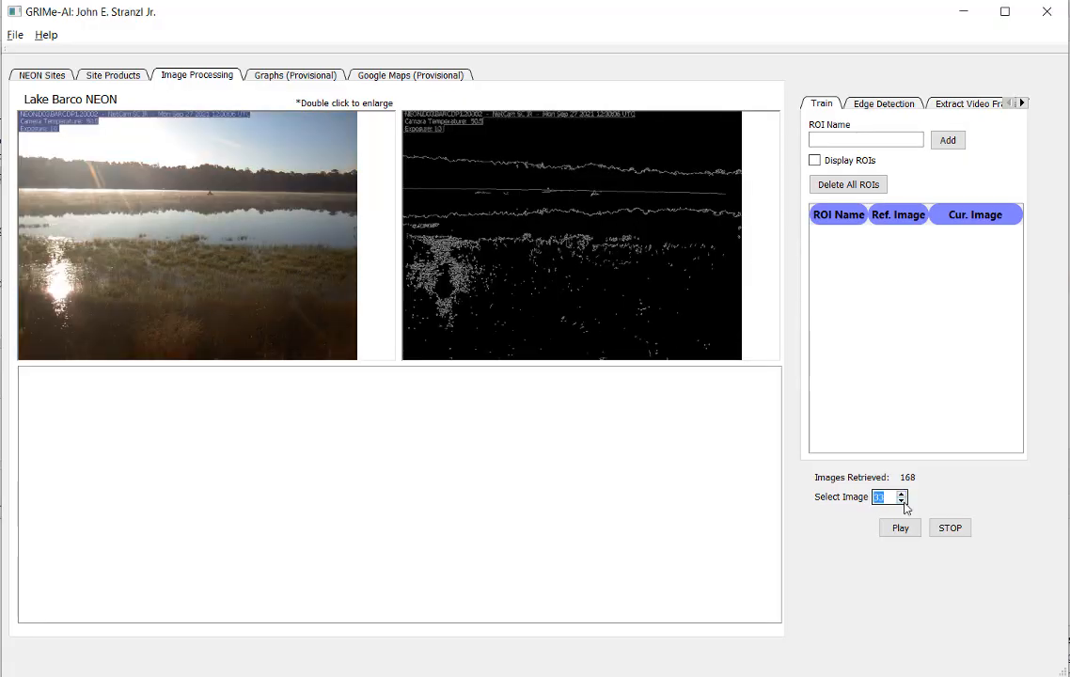
# Step: Step back through the retrieved images to the dark one at number 29
pyautogui.click(904, 502)
pyautogui.click(901, 501)
pyautogui.click(901, 501)
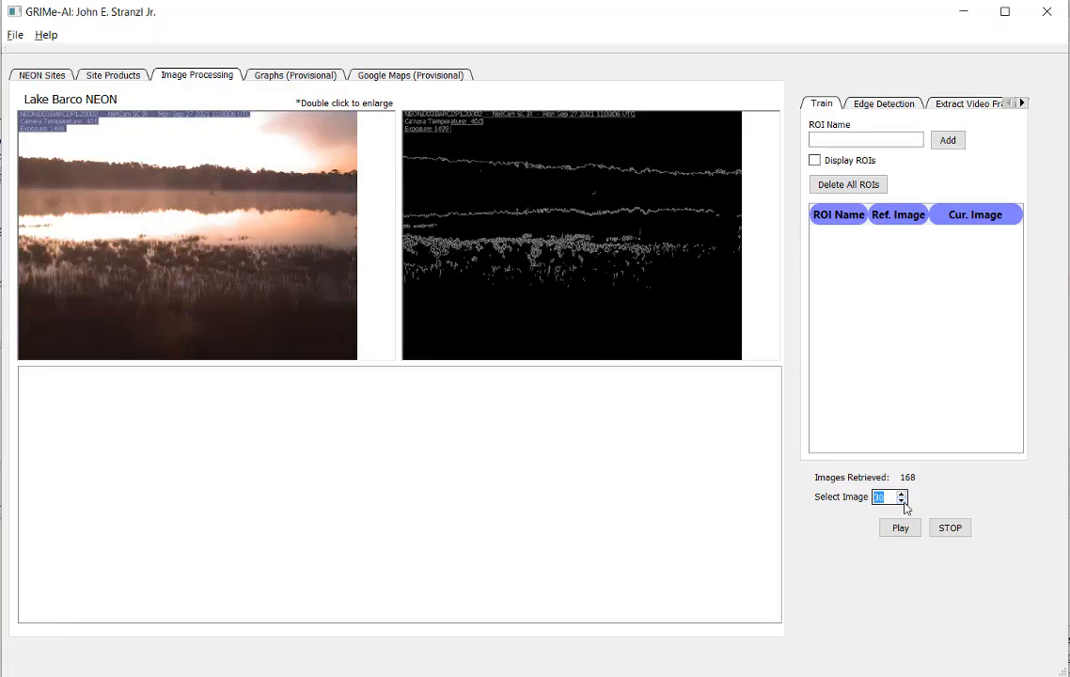
pyautogui.click(901, 501)
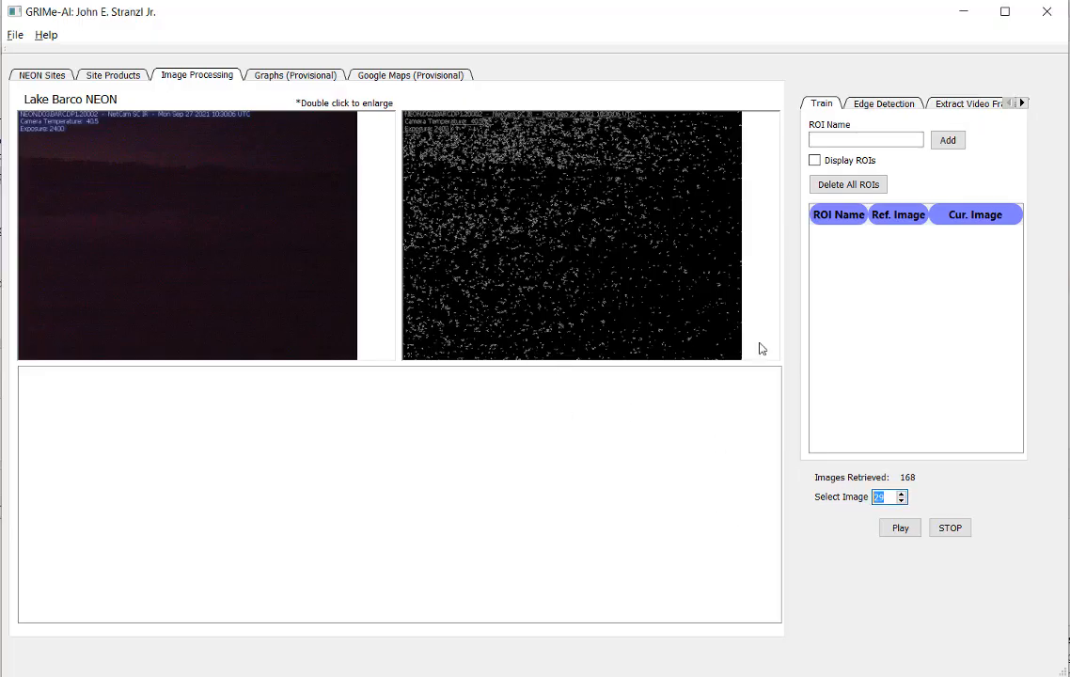
# Step: Restrict the Land-water interface images to a start time of 11:00 and end time of 13:00, and retrieve the data again
pyautogui.click(116, 73)
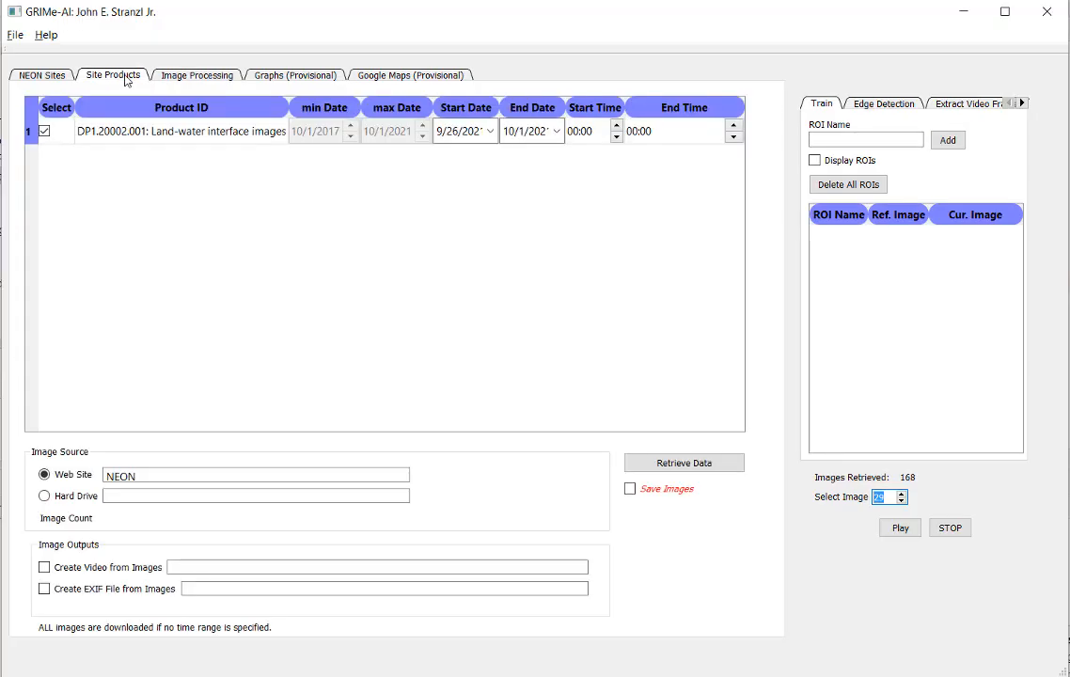
pyautogui.click(571, 131)
pyautogui.write('11')
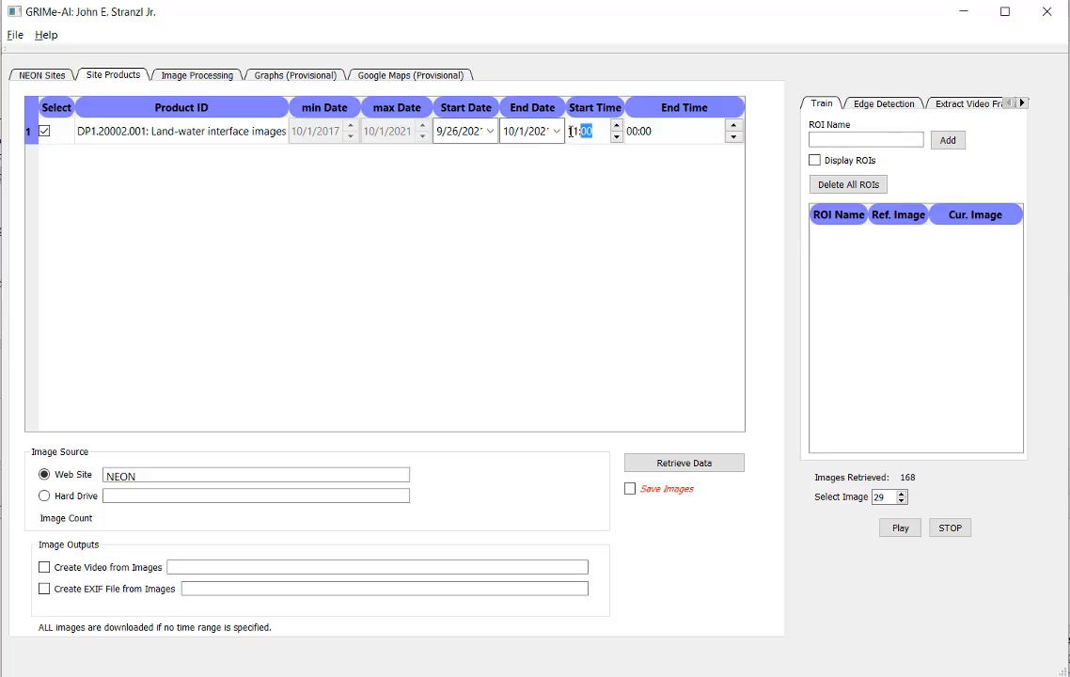
pyautogui.click(632, 132)
pyautogui.write('13')
pyautogui.click(685, 465)
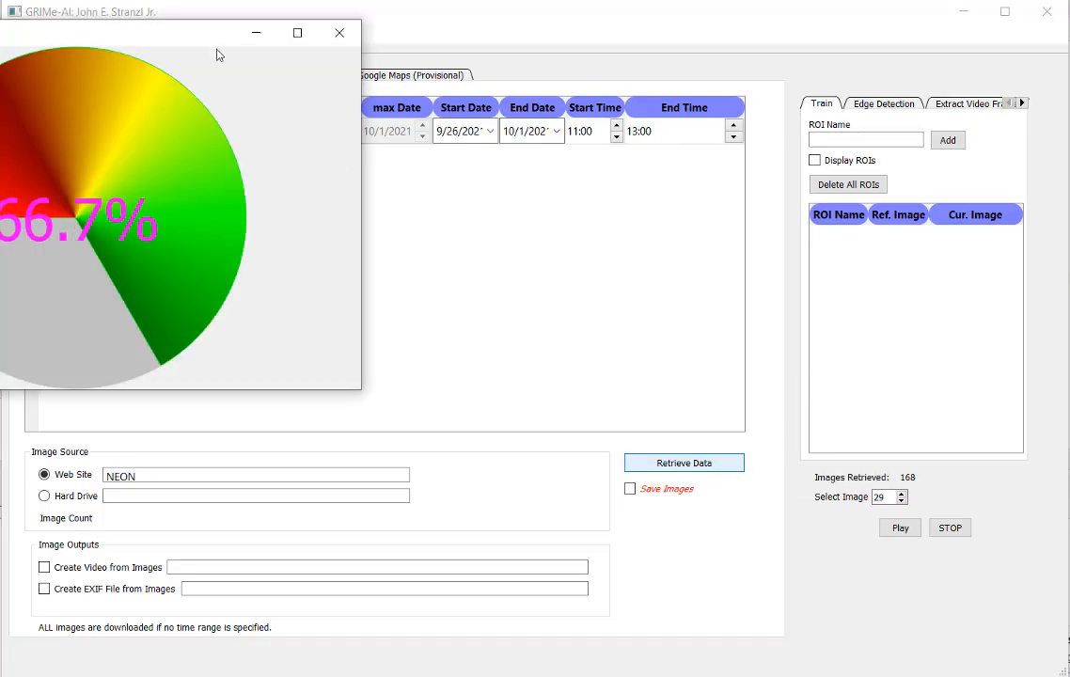
pyautogui.moveTo(200, 39); pyautogui.dragTo(433, 150)
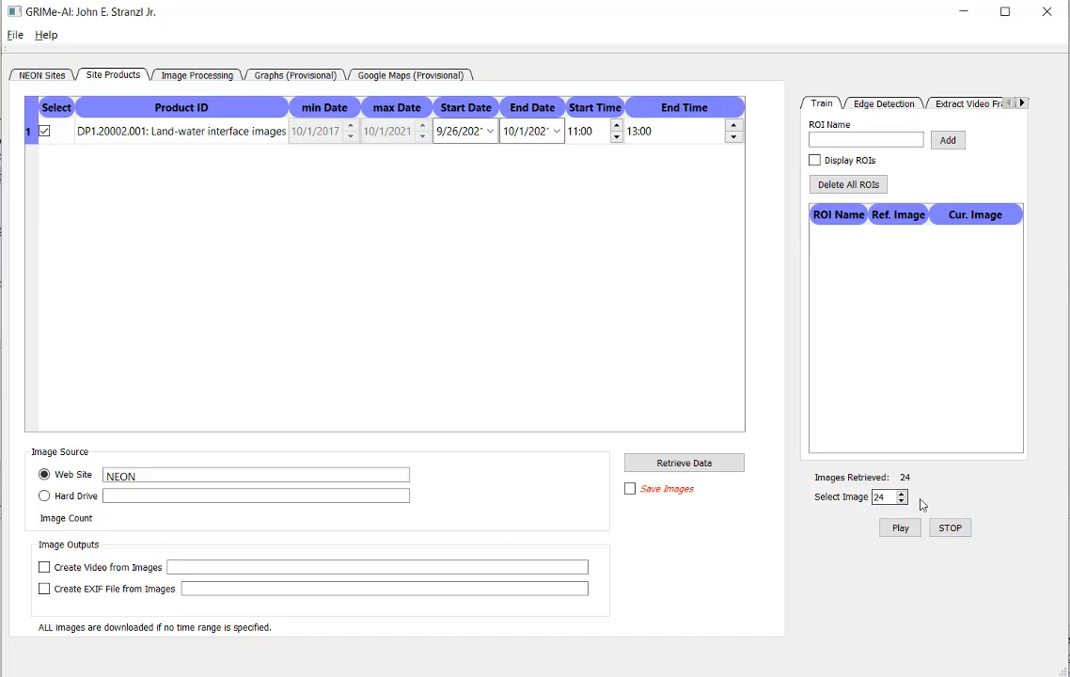
# Step: Review the retrieved Lake Barco images from number 1 through number 24, comparing the original and edge-detected views
pyautogui.click(193, 77)
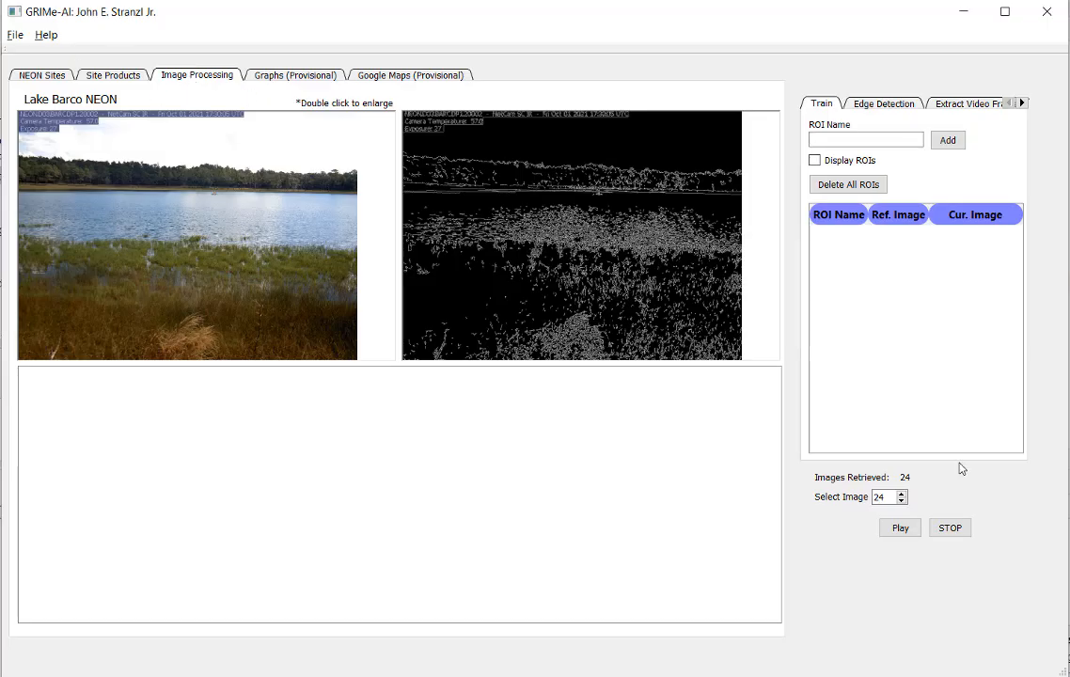
pyautogui.doubleClick(884, 497)
pyautogui.write('1')
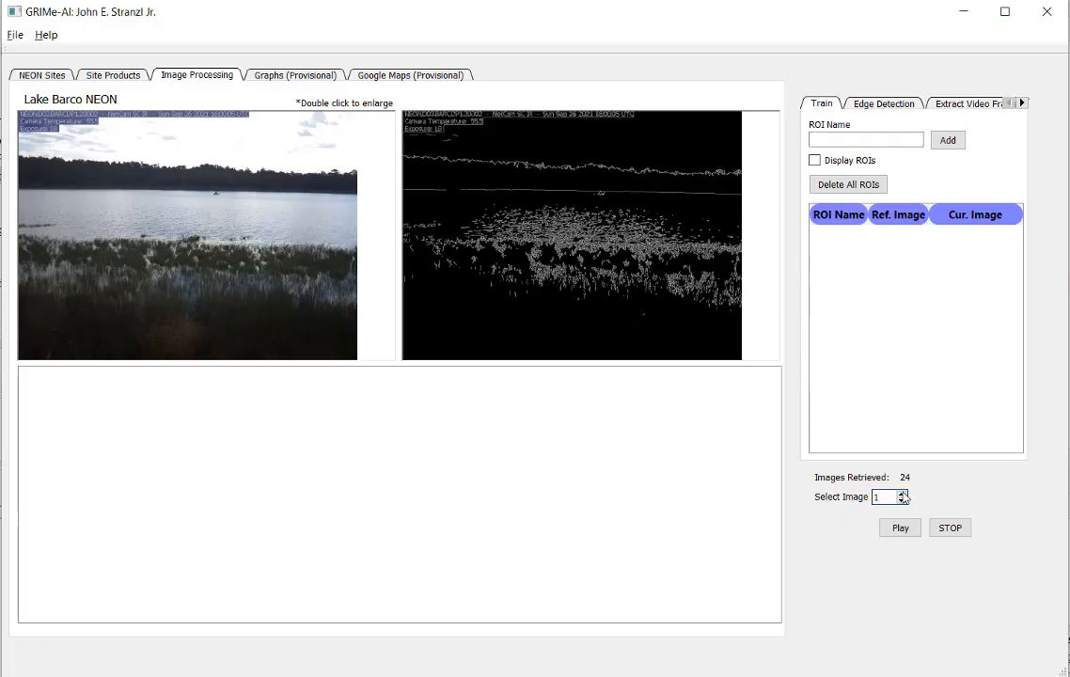
pyautogui.click(901, 495)
pyautogui.click(901, 495)
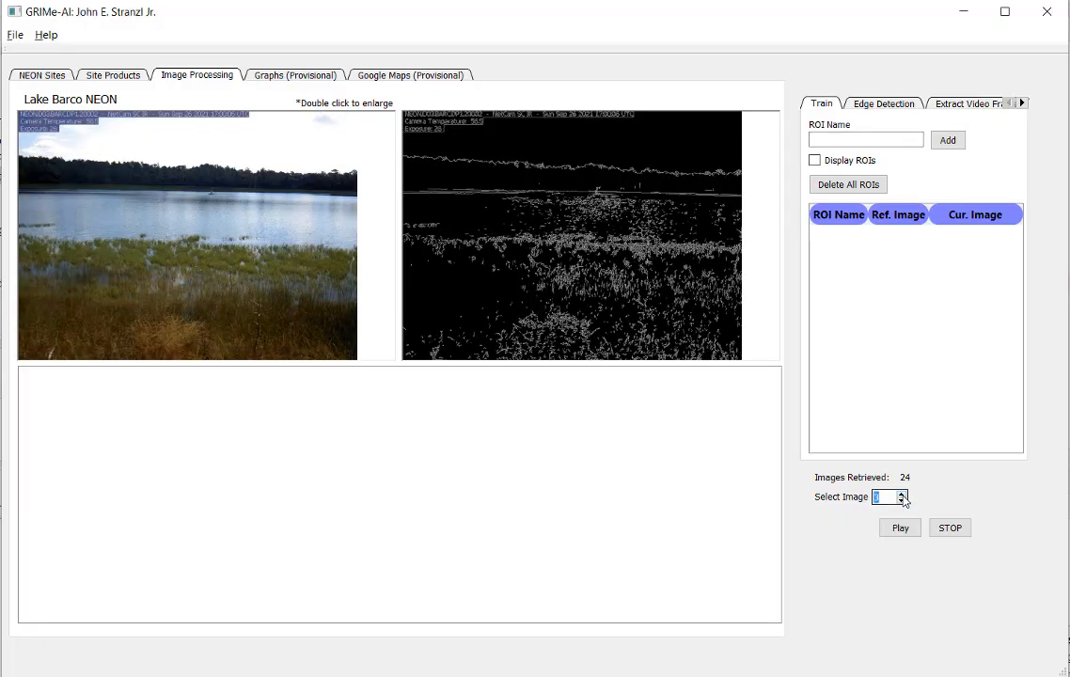
pyautogui.click(901, 494)
pyautogui.click(901, 495)
pyautogui.click(901, 496)
pyautogui.click(901, 496)
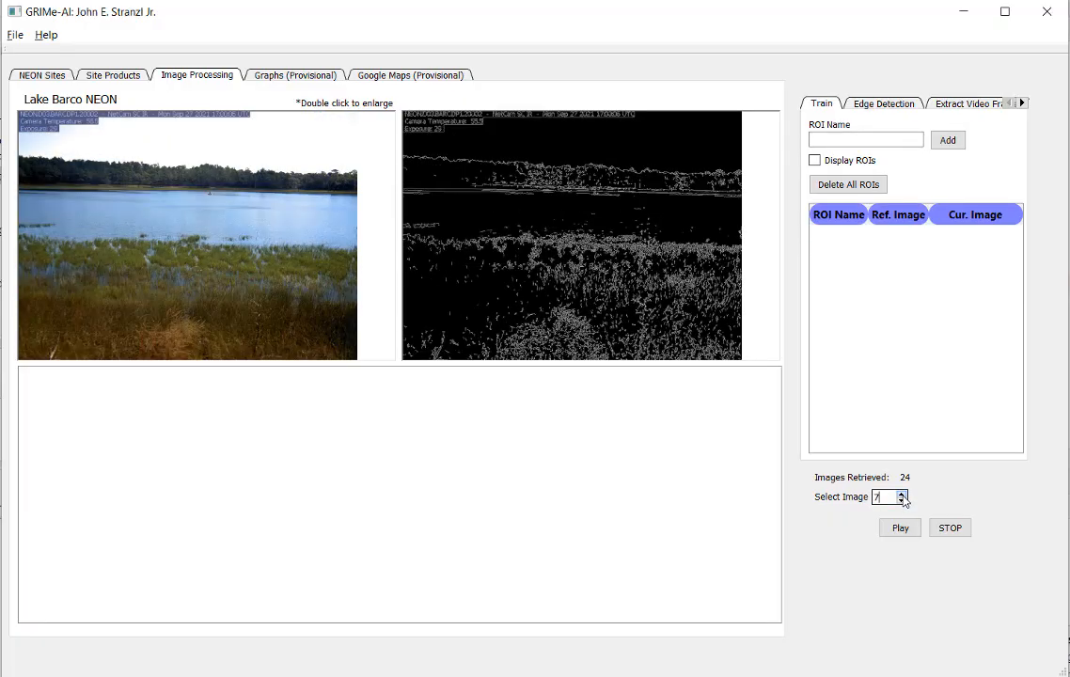
pyautogui.click(901, 496)
pyautogui.click(901, 496)
pyautogui.click(902, 496)
pyautogui.click(902, 496)
pyautogui.click(902, 495)
pyautogui.click(902, 495)
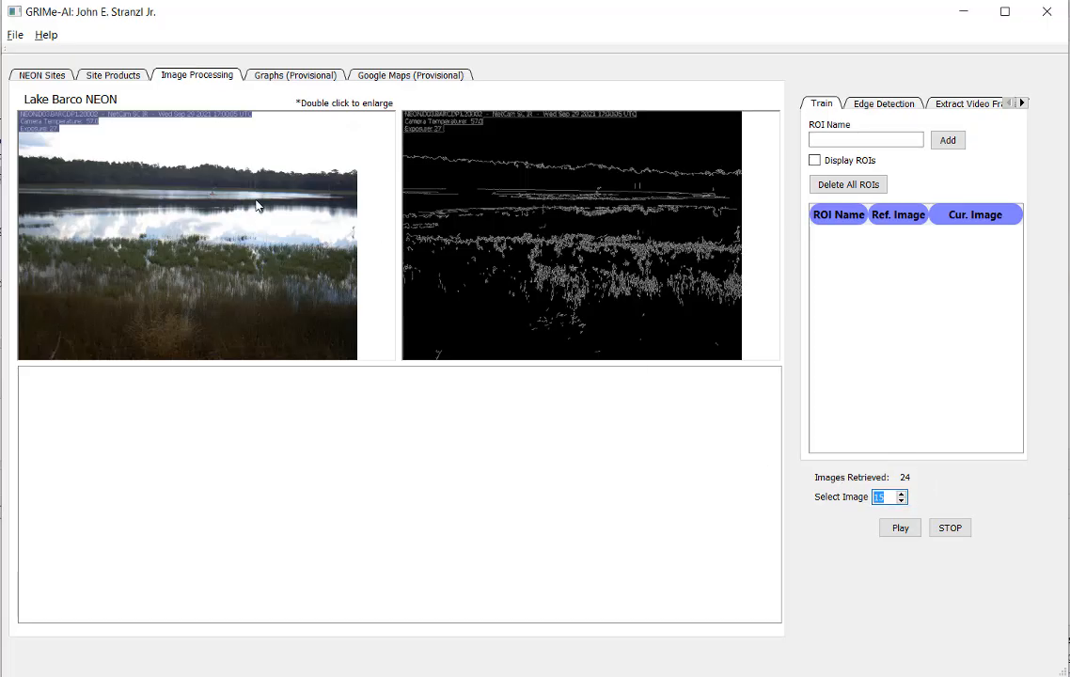
pyautogui.click(901, 494)
pyautogui.click(901, 495)
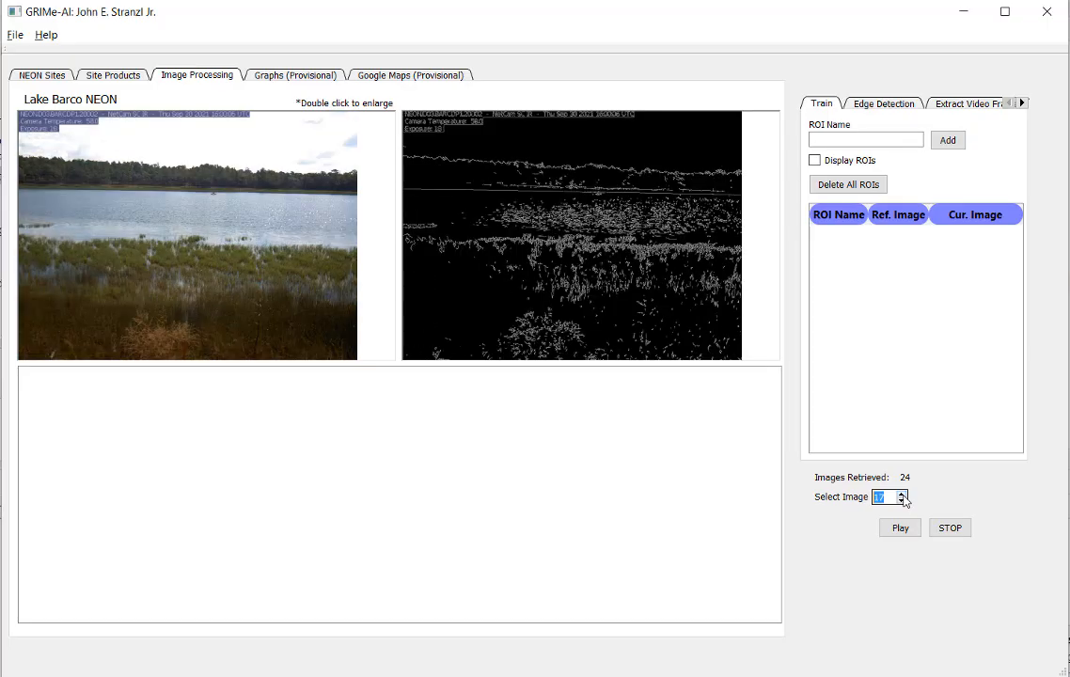
pyautogui.click(901, 495)
pyautogui.click(902, 495)
pyautogui.click(902, 495)
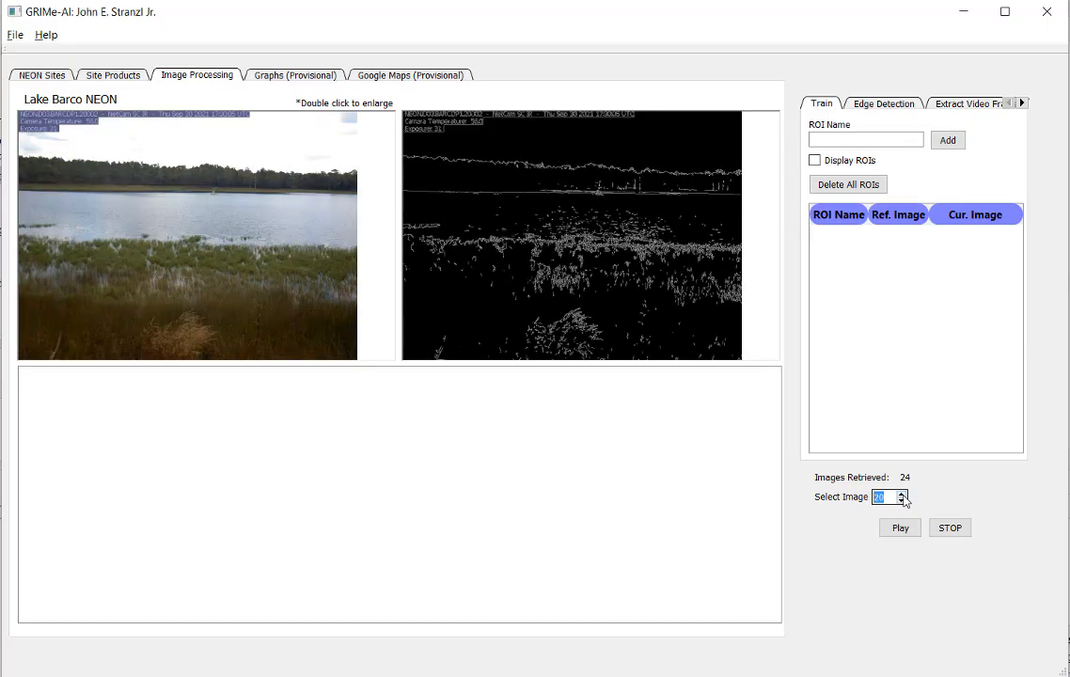
pyautogui.click(902, 495)
pyautogui.click(901, 495)
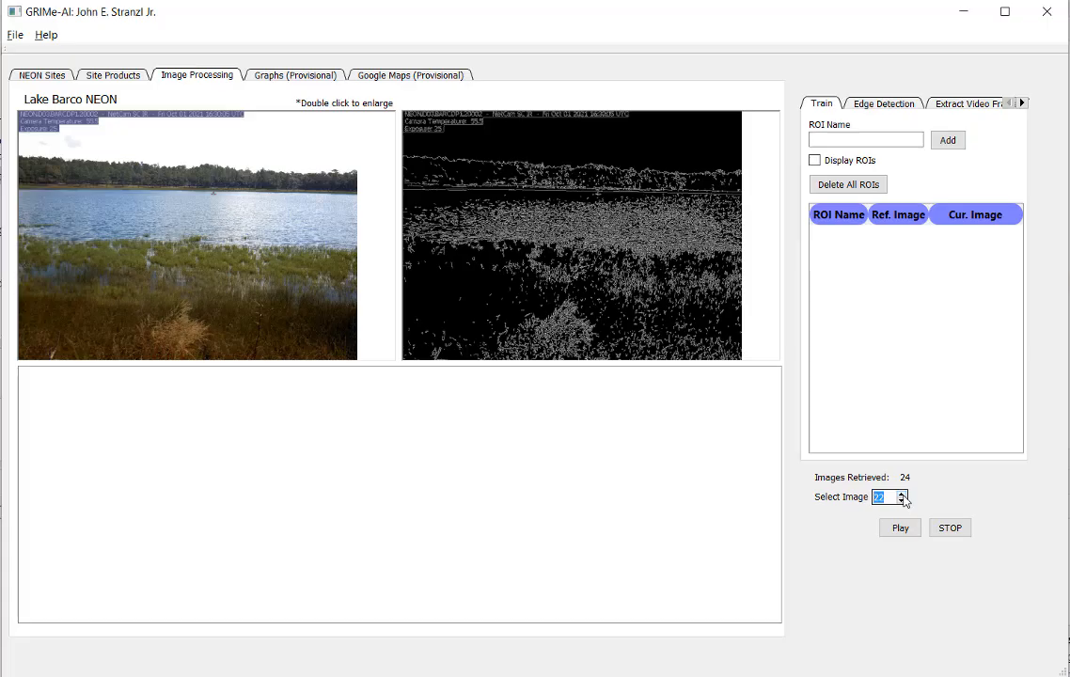
pyautogui.click(901, 495)
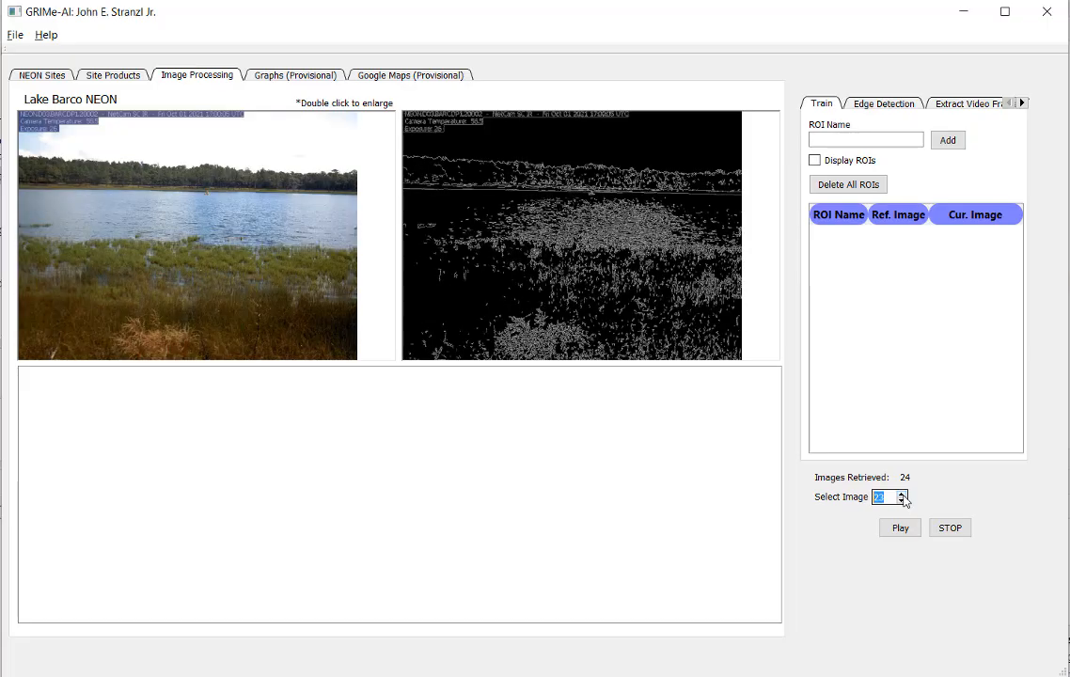
pyautogui.click(901, 495)
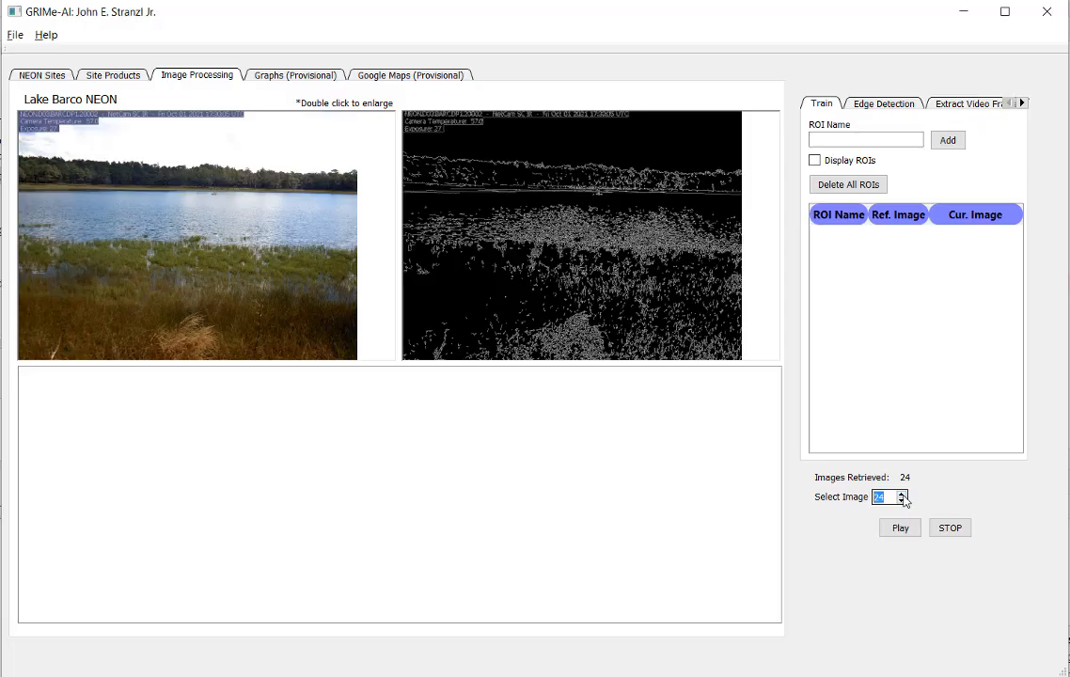
# Step: Add Nitrate in surface water (DP1.20033.001) to the selected Lake Barco products and show the site products table
pyautogui.click(120, 75)
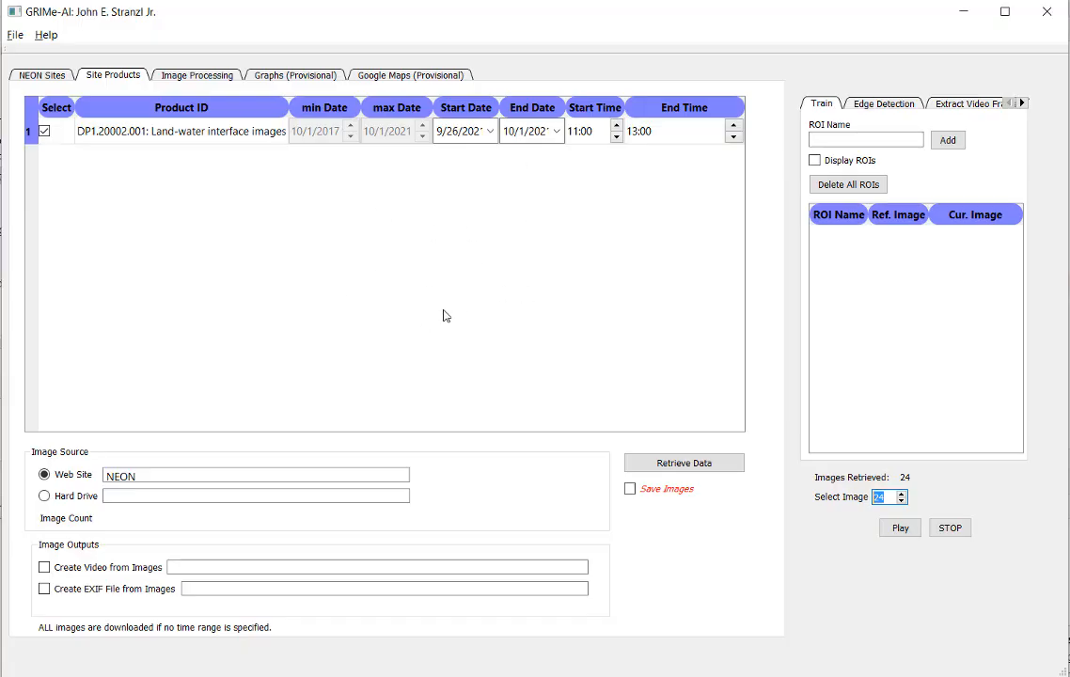
pyautogui.click(41, 79)
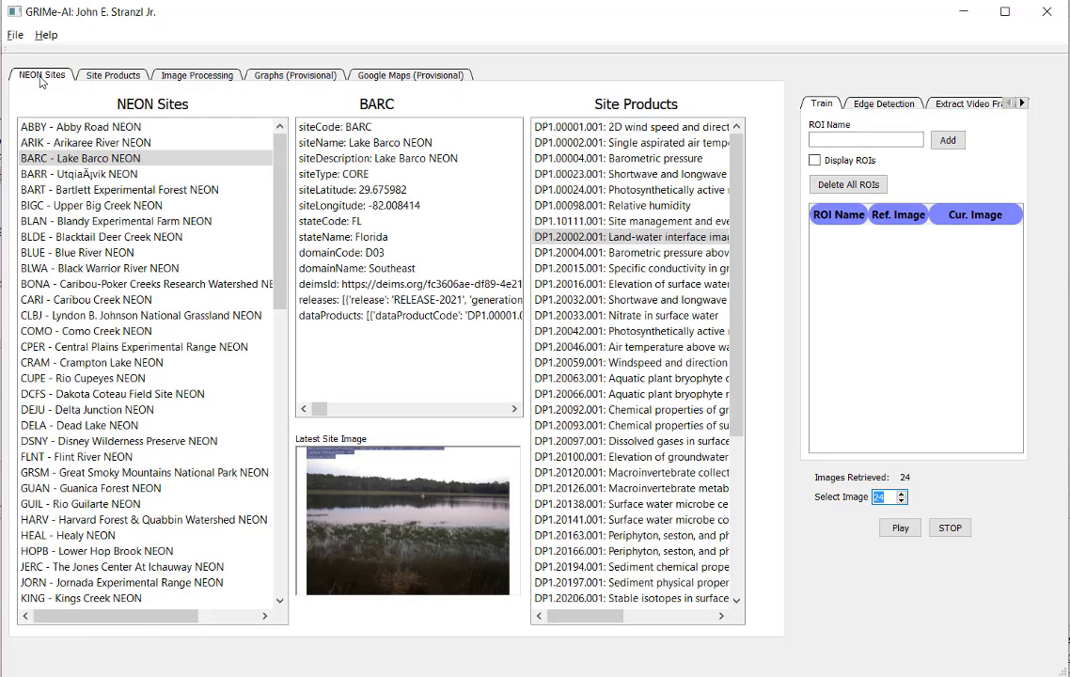
pyautogui.click(669, 317)
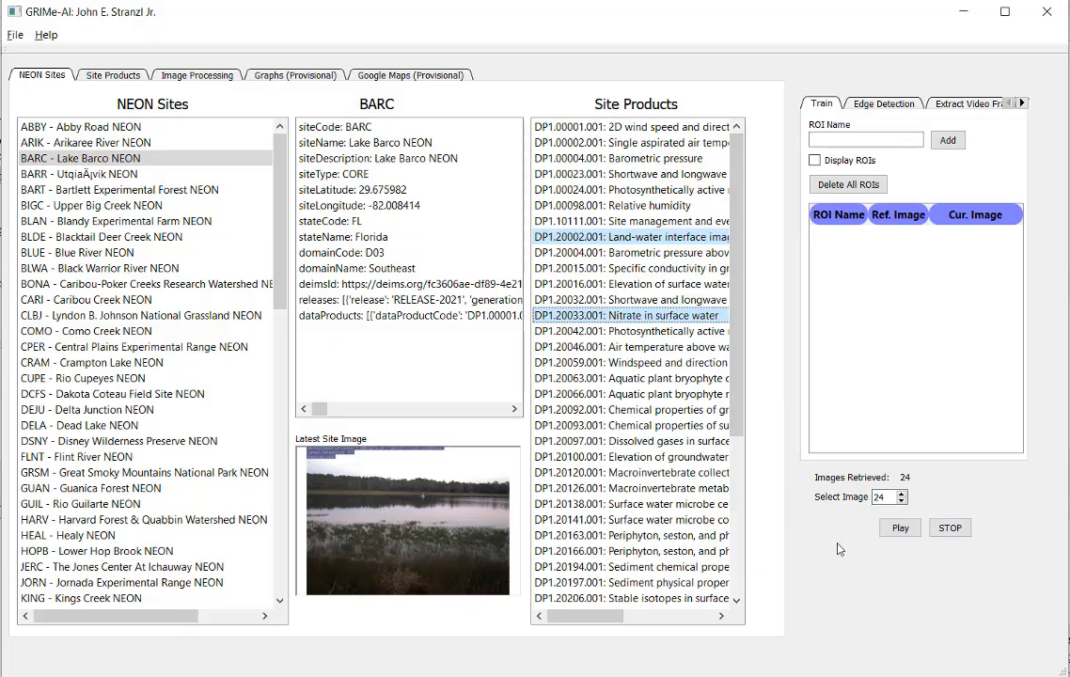
pyautogui.click(119, 75)
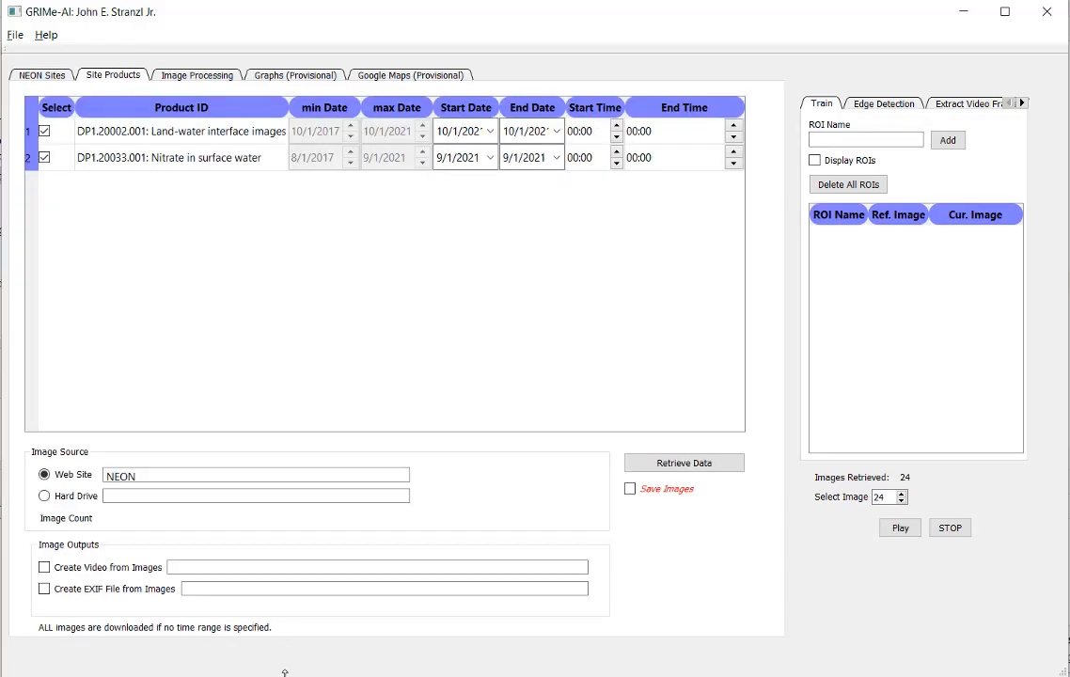
# Step: Switch to File Explorer, copy the path of the Stateline Weir Images folder, and return to GRIMe-AI
pyautogui.hotkey('alt', 'Tab')
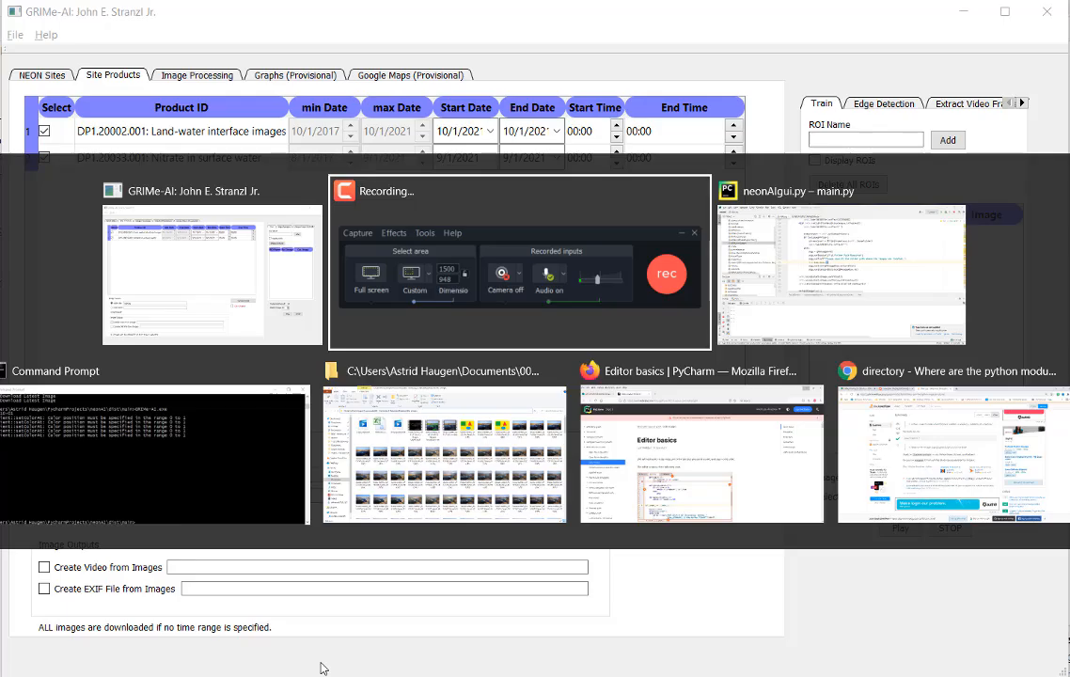
pyautogui.hotkey('alt', 'Tab')
pyautogui.hotkey('alt', 'Tab')
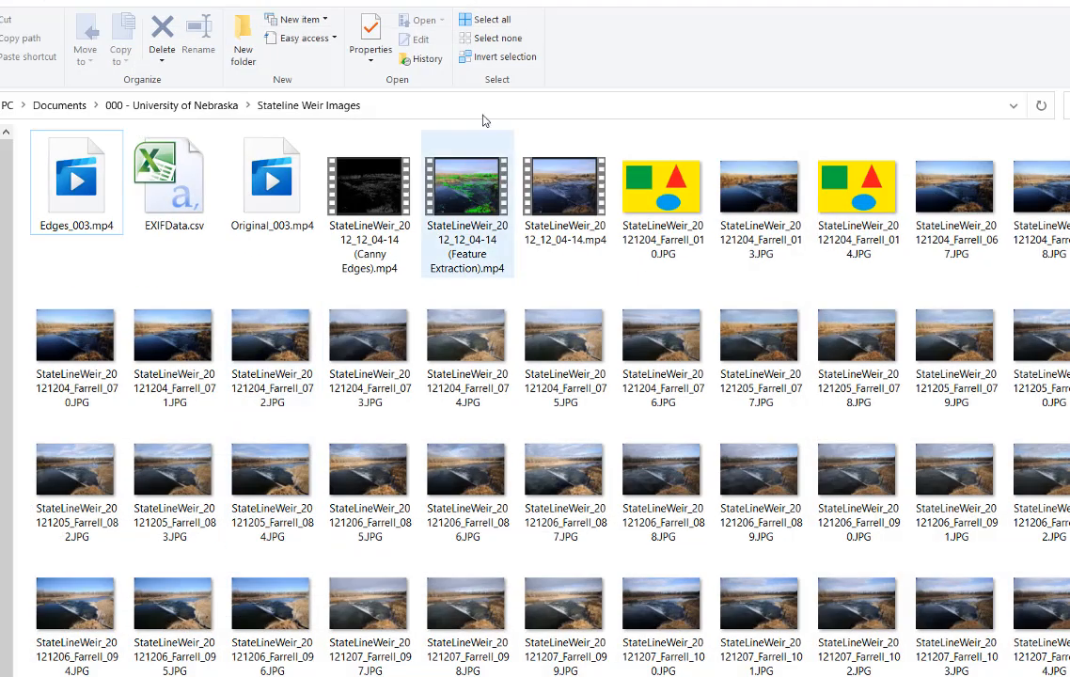
pyautogui.click(497, 112)
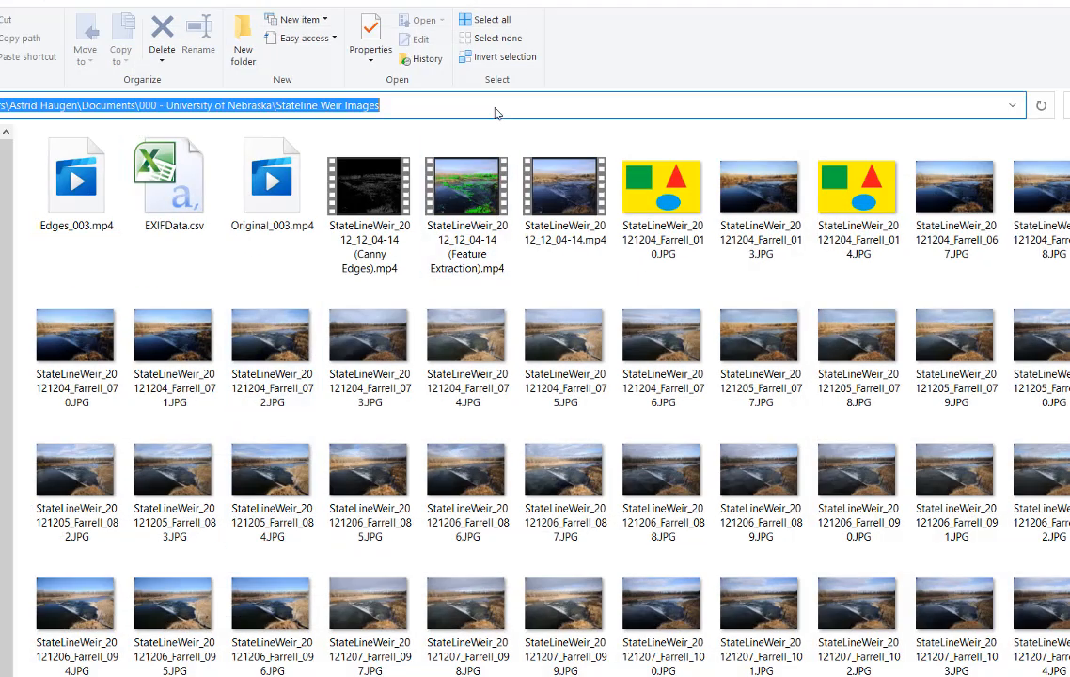
pyautogui.hotkey('alt', 'Tab')
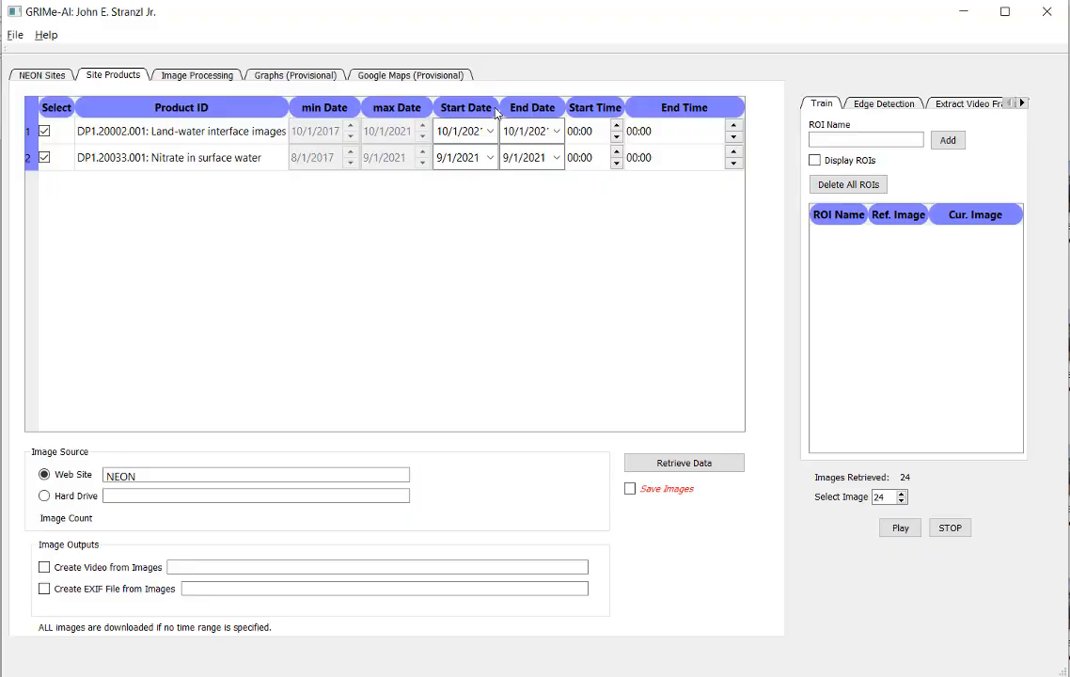
# Step: Paste the Stateline Weir Images folder path as the hard drive location and make Hard Drive the image source
pyautogui.click(217, 495)
pyautogui.hotkey('ctrl', 'v')
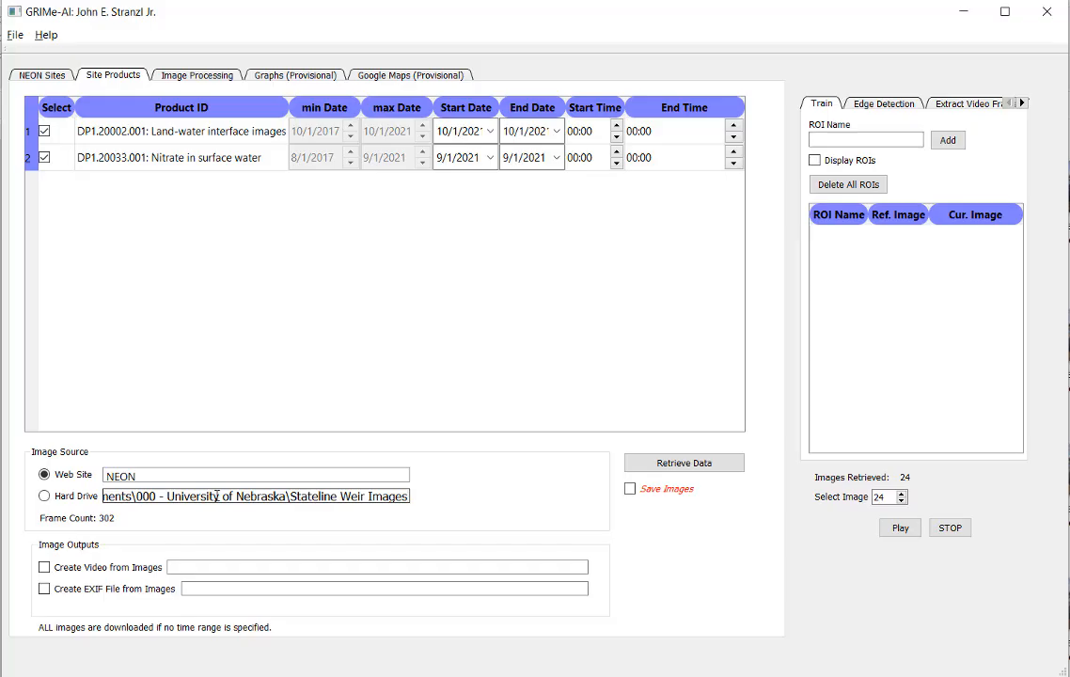
pyautogui.click(67, 496)
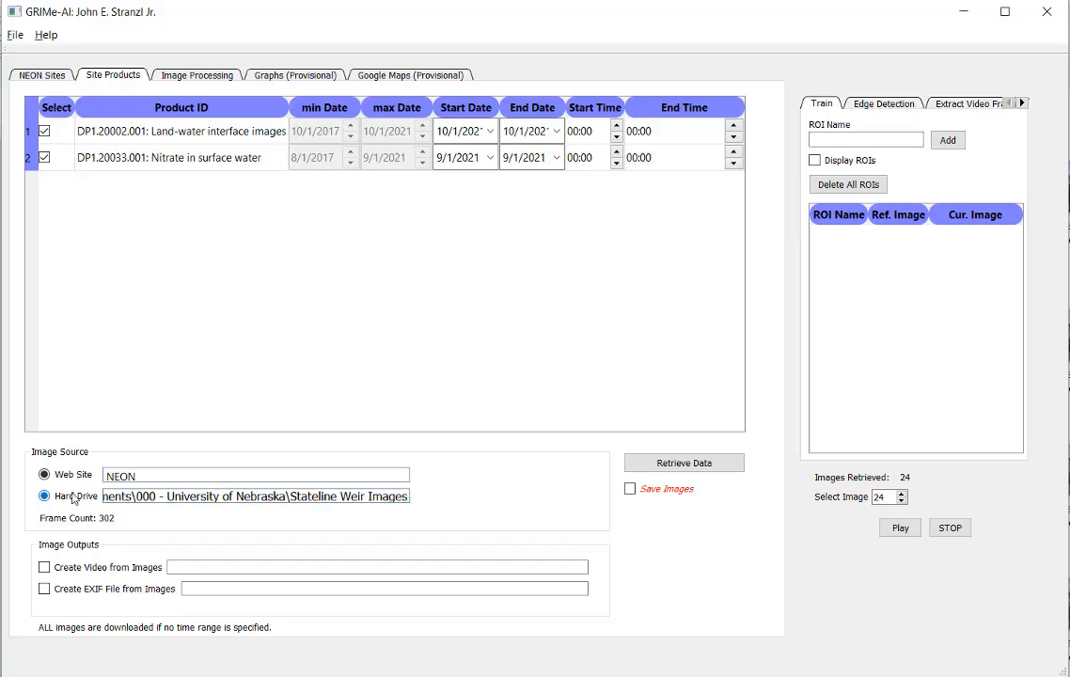
# Step: Browse the first few weir images alongside their edge-detected views and settle on image 3
pyautogui.click(185, 74)
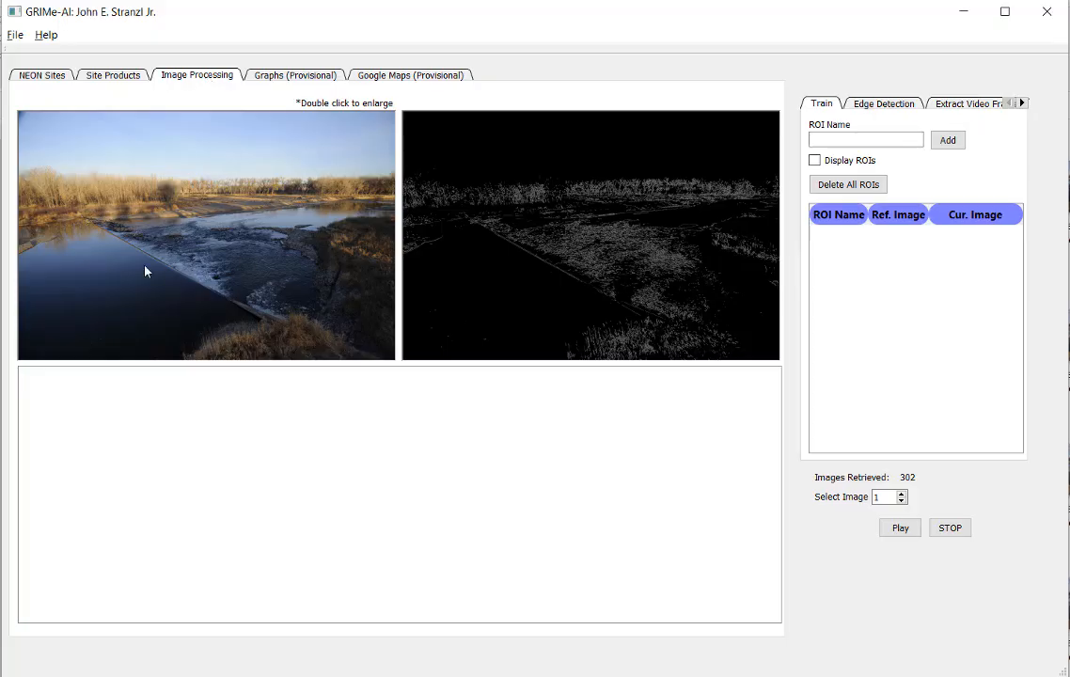
pyautogui.click(901, 495)
pyautogui.click(901, 495)
pyautogui.click(901, 495)
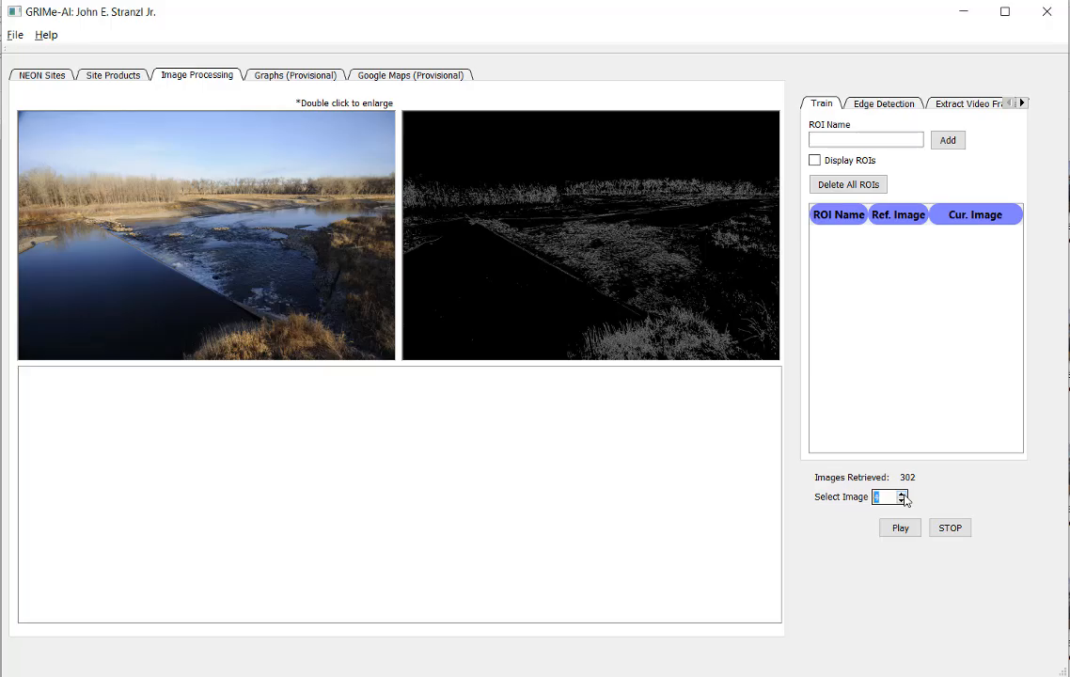
pyautogui.click(903, 501)
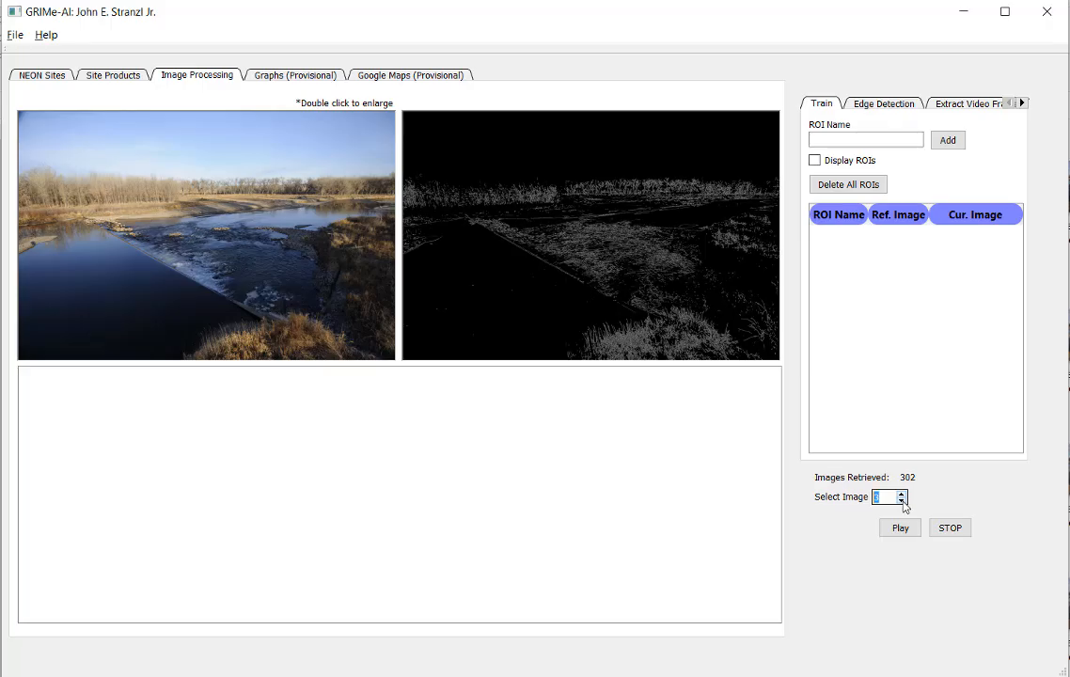
pyautogui.click(902, 502)
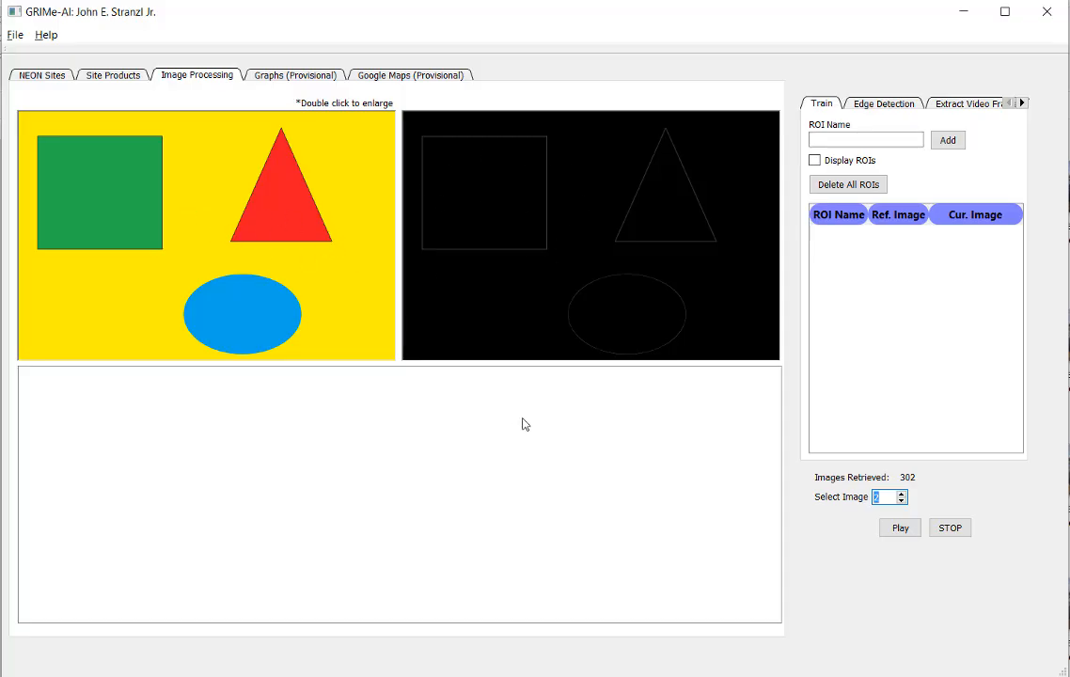
pyautogui.click(902, 494)
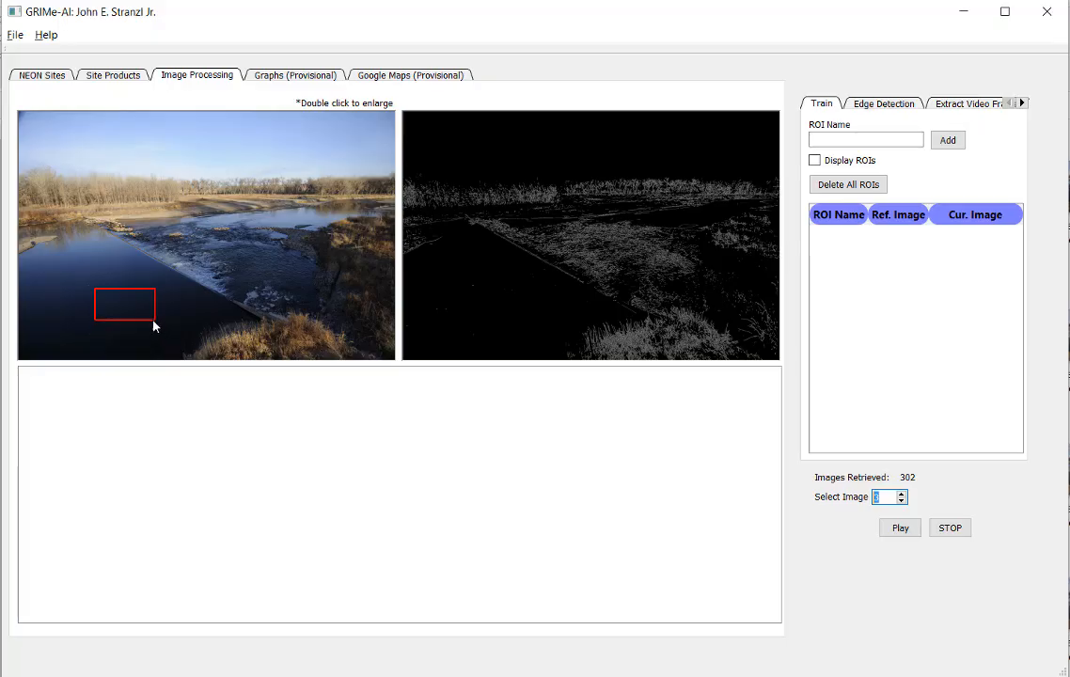
# Step: Mark a rectangular region on the dark water upstream of the weir and add it as ROI "Weir (Upstream)"
pyautogui.click(868, 141)
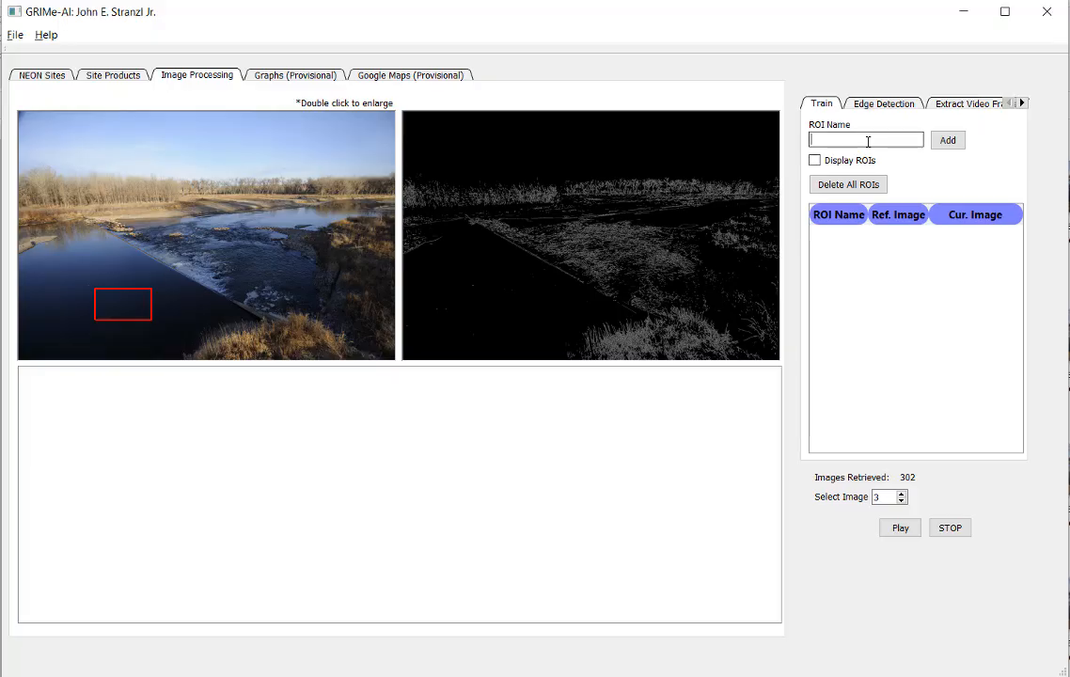
pyautogui.write('Weir (Upstream)')
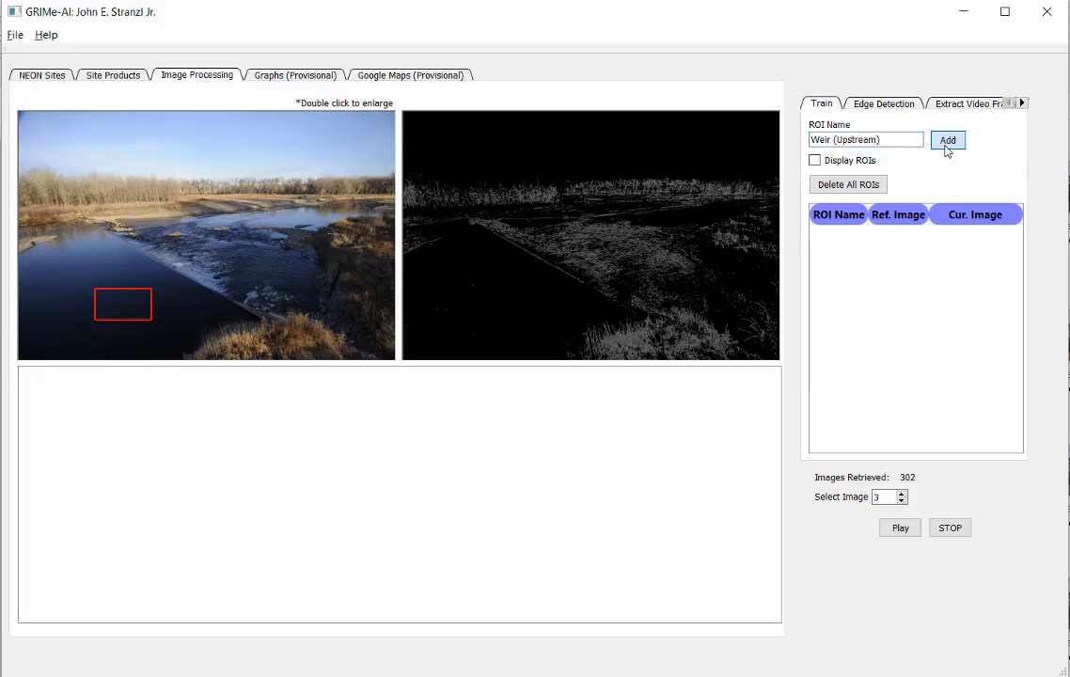
pyautogui.click(947, 146)
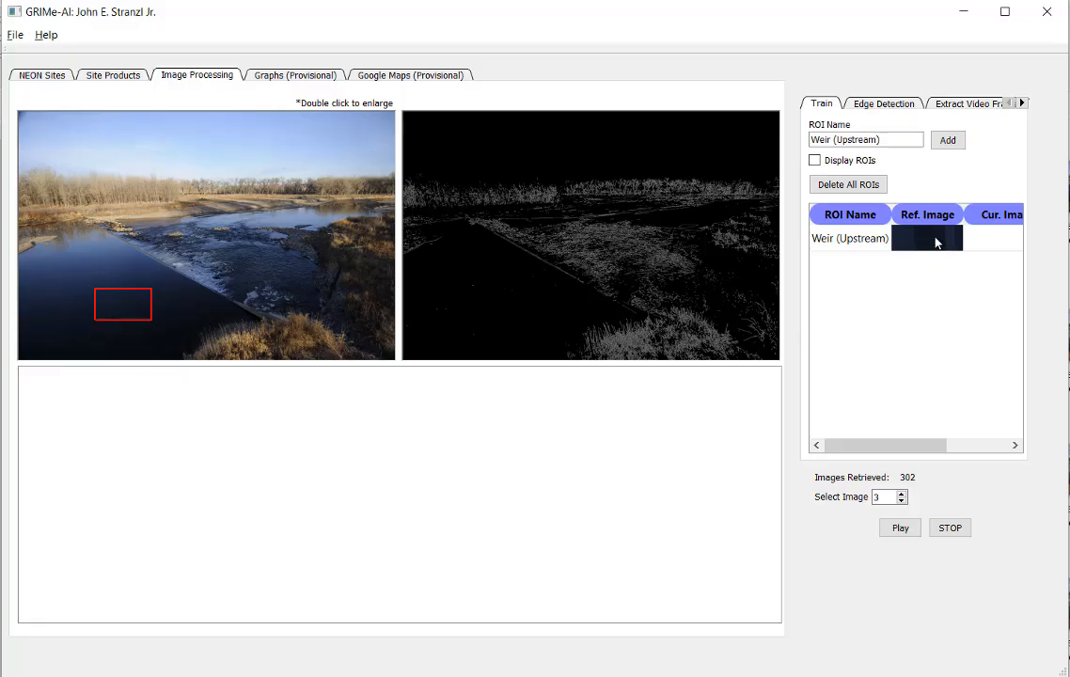
pyautogui.click(950, 446)
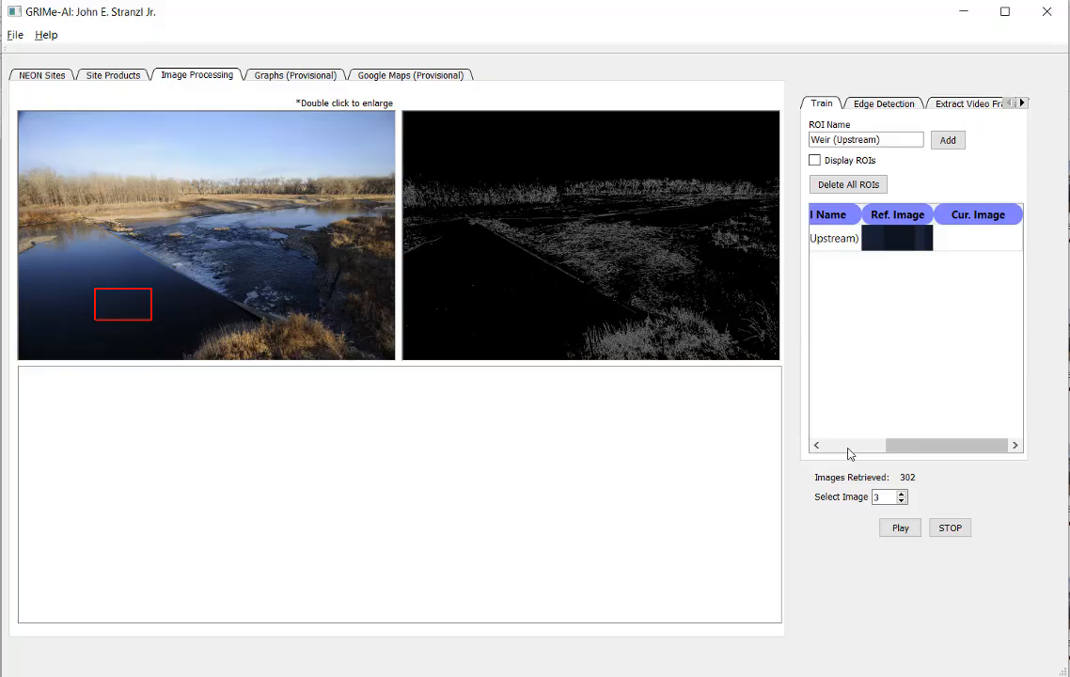
# Step: Mark a rectangular region over the bare trees on the far bank and add it as ROI "Trees (No Foliage)"
pyautogui.moveTo(107, 182); pyautogui.dragTo(164, 205)
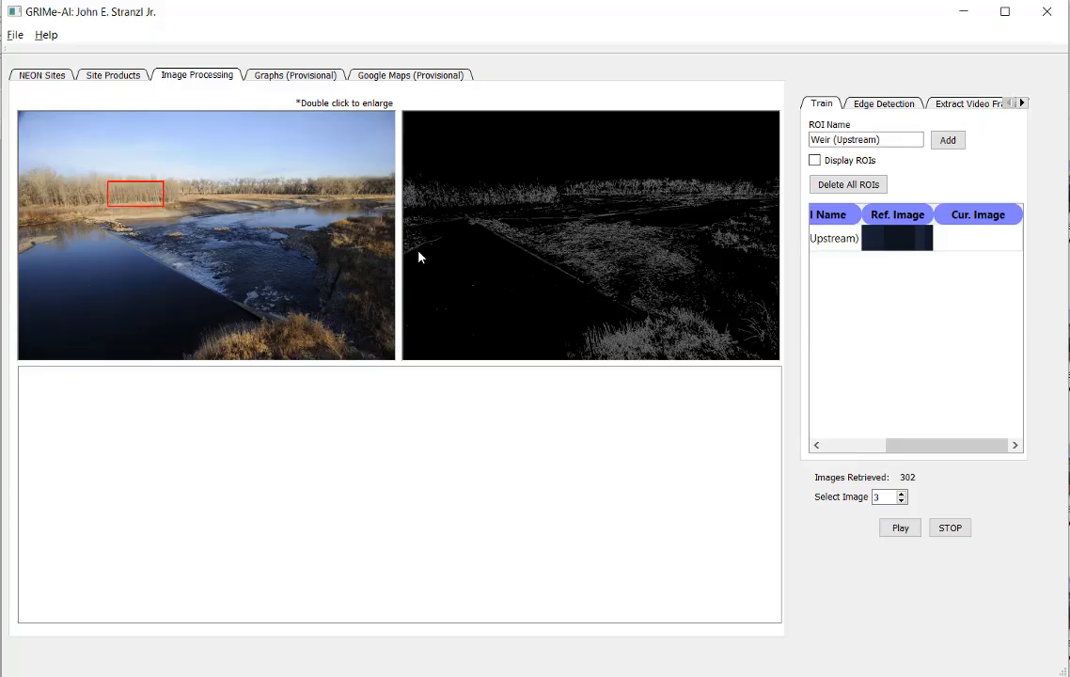
pyautogui.click(881, 140)
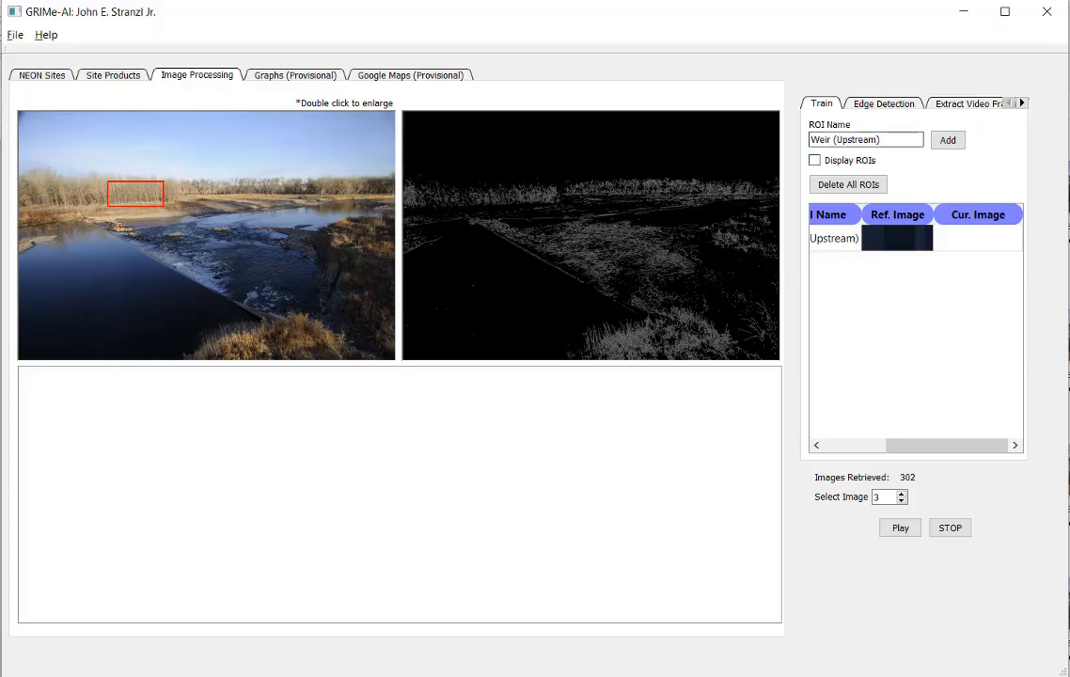
pyautogui.tripleClick(901, 136)
pyautogui.write('Trees (No Foliage)')
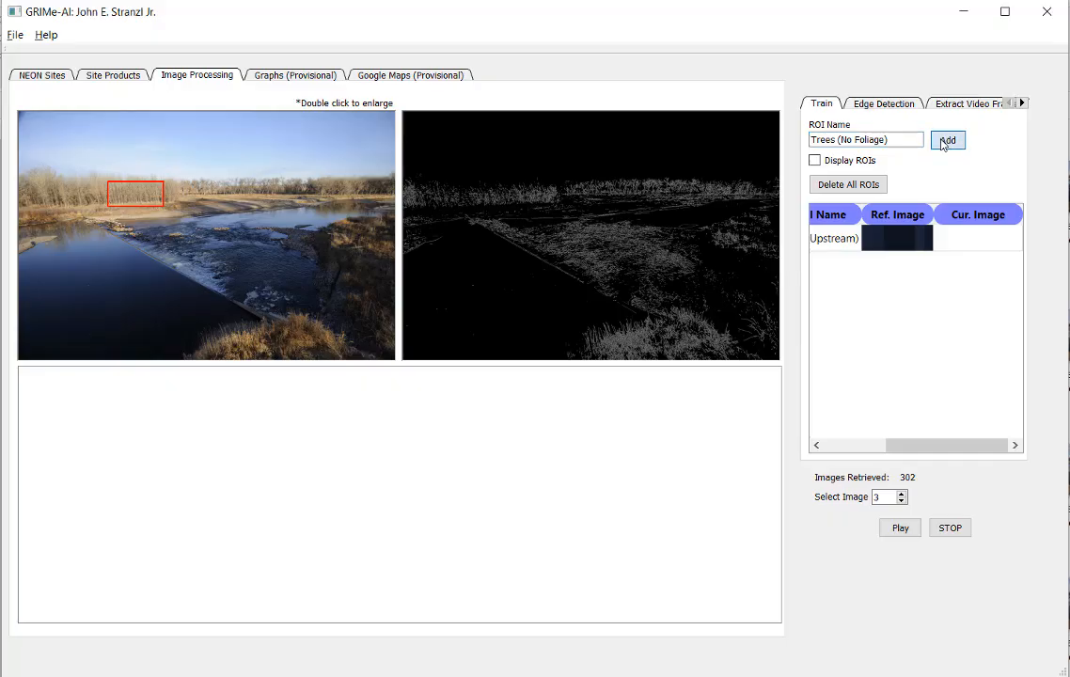
pyautogui.click(945, 142)
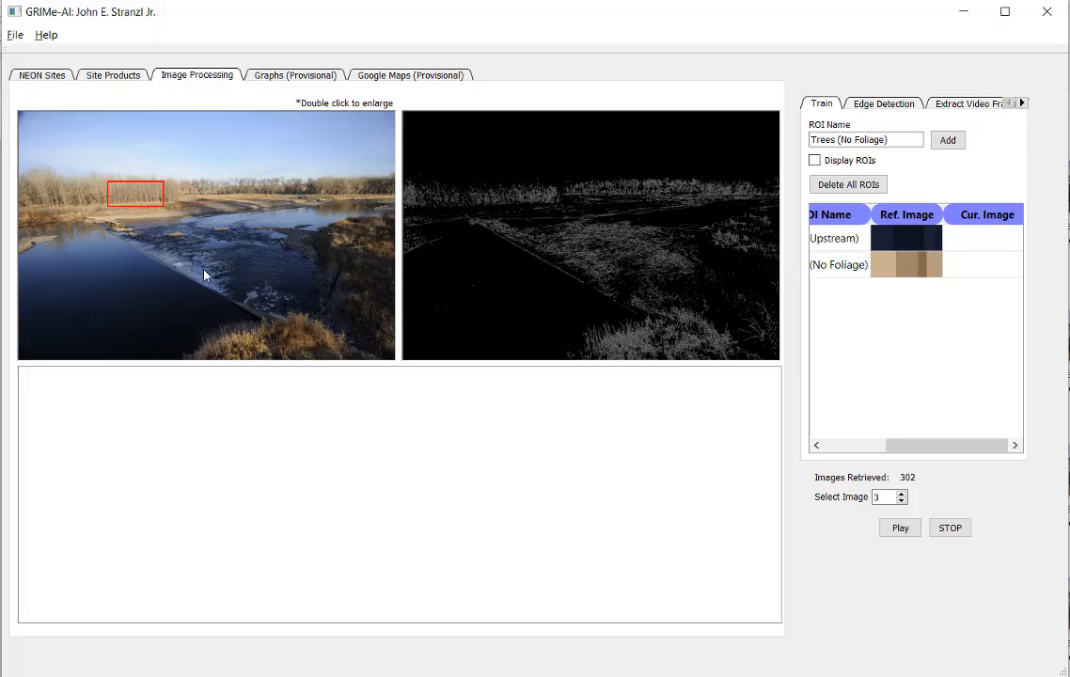
# Step: Mark a small rectangular region on the white water at the weir crest and add it as ROI "Weir (Waterfall)"
pyautogui.moveTo(179, 264); pyautogui.dragTo(194, 273)
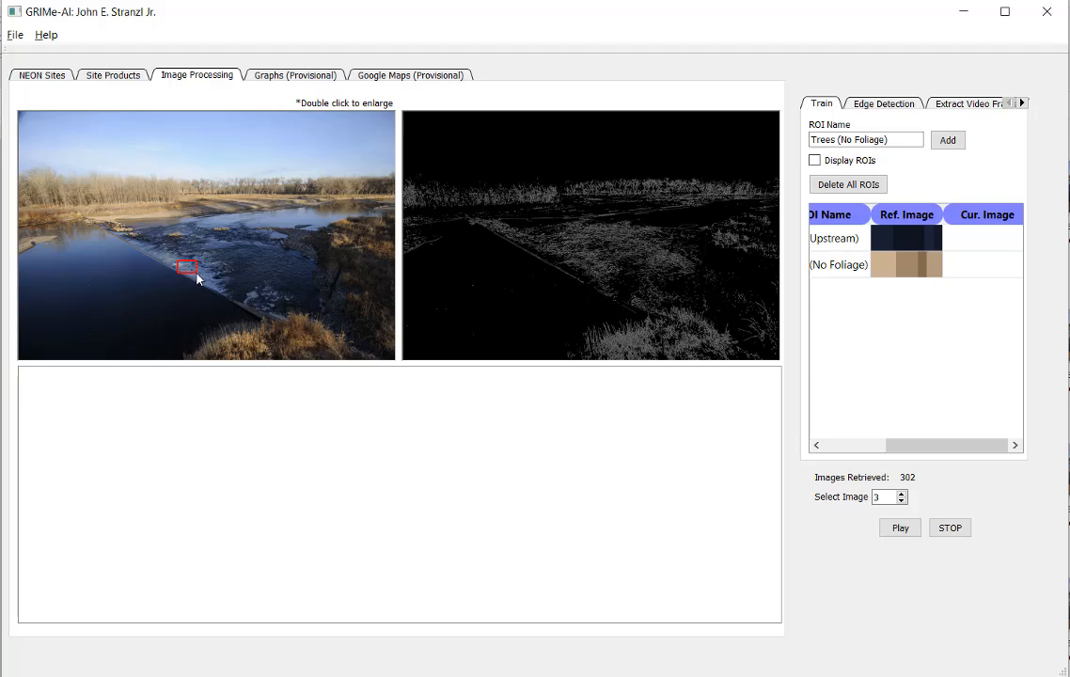
pyautogui.moveTo(888, 139); pyautogui.dragTo(788, 144)
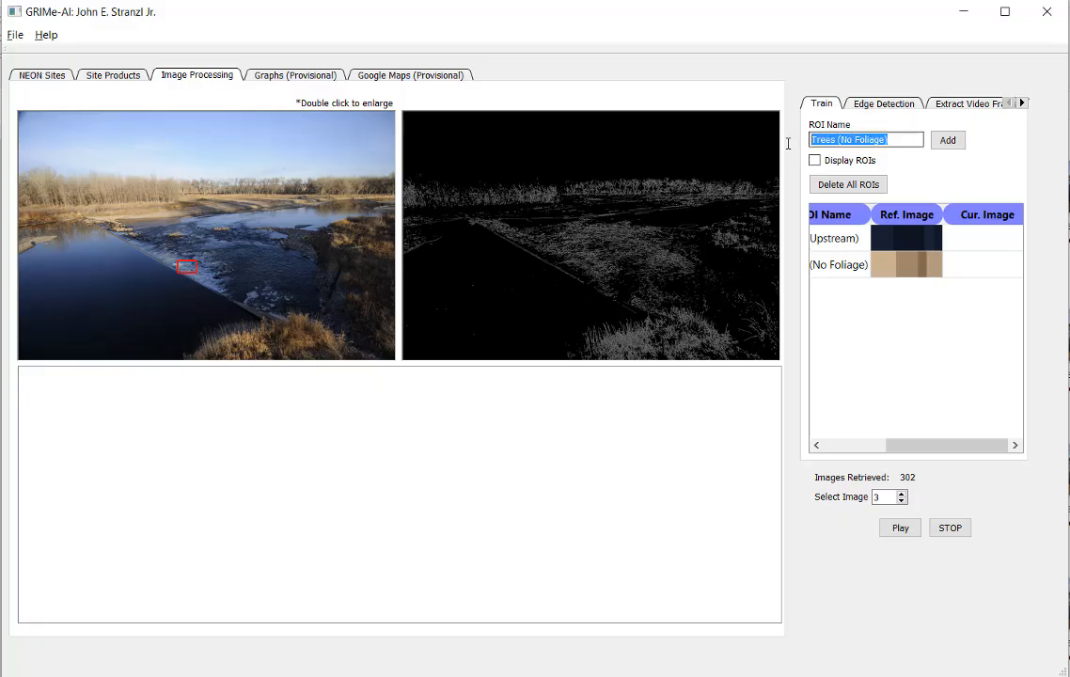
pyautogui.write('Weir (')
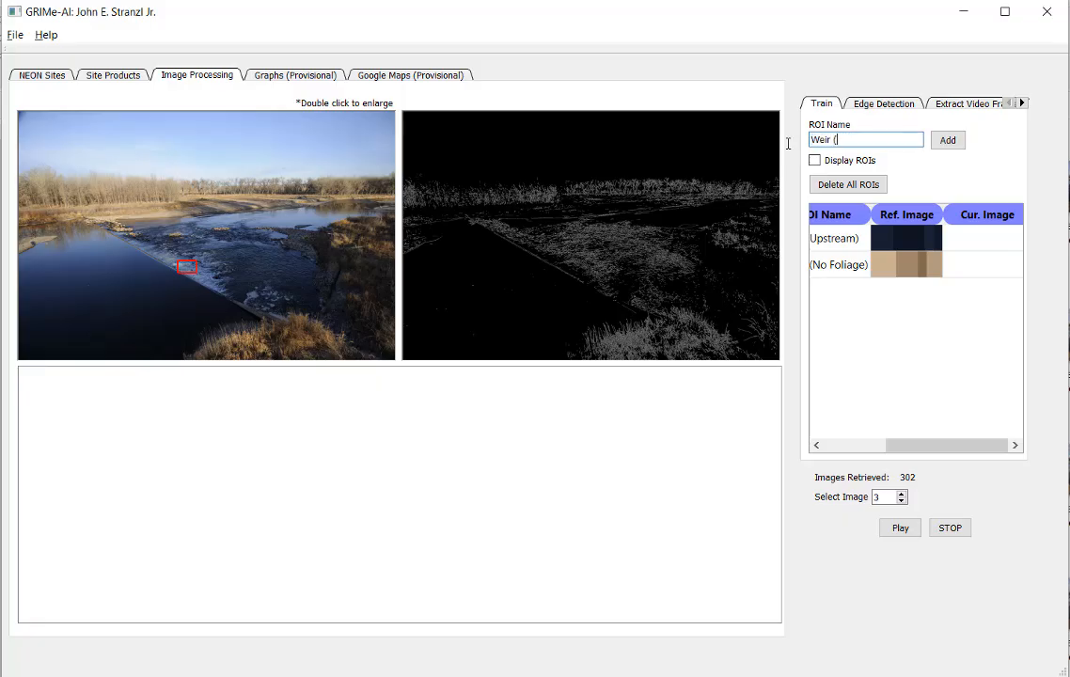
pyautogui.write('Waterfall)')
pyautogui.click(947, 142)
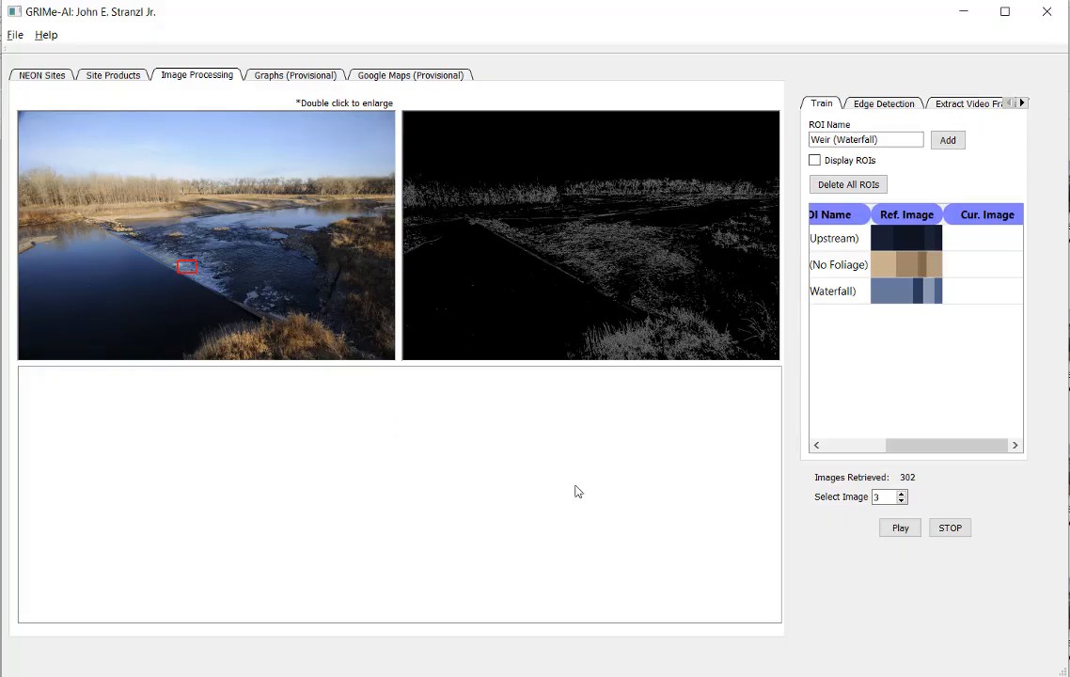
# Step: Turn on the display of ROIs and advance through the weir images to image 10, comparing current ROI colours with the reference
pyautogui.click(815, 161)
pyautogui.click(902, 495)
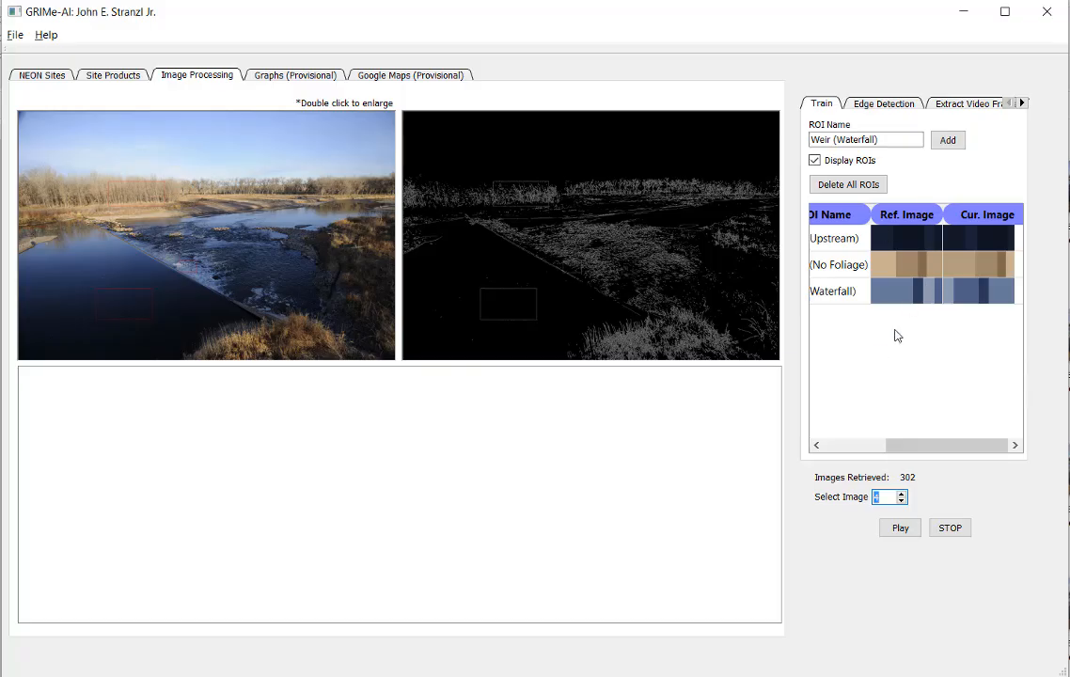
pyautogui.click(902, 495)
pyautogui.click(902, 494)
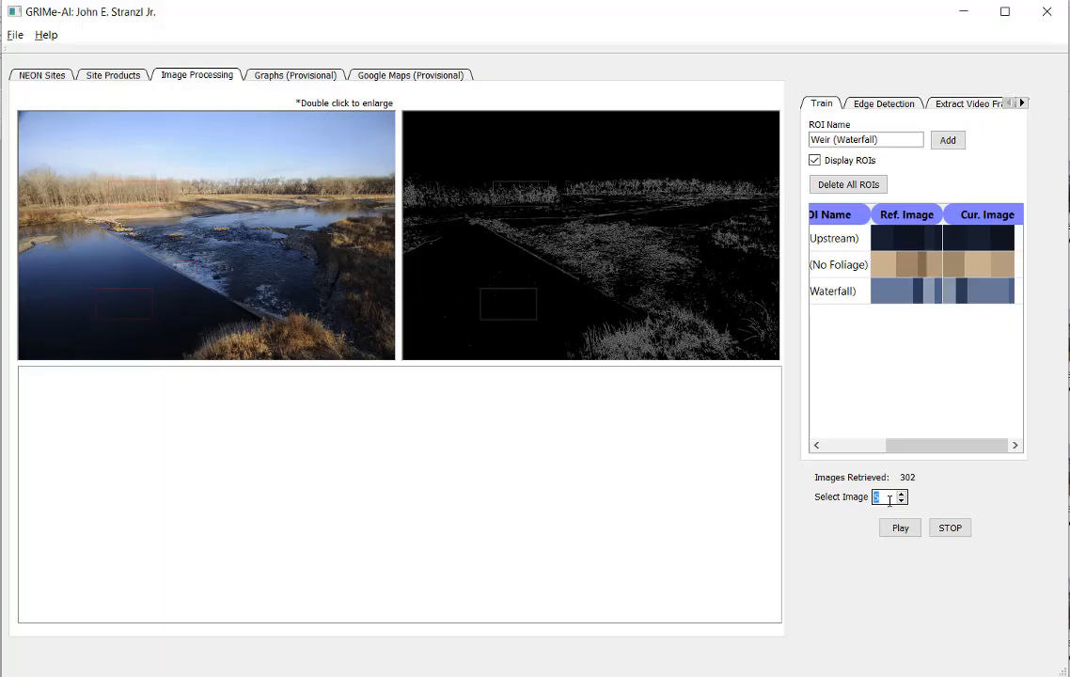
pyautogui.write('1')
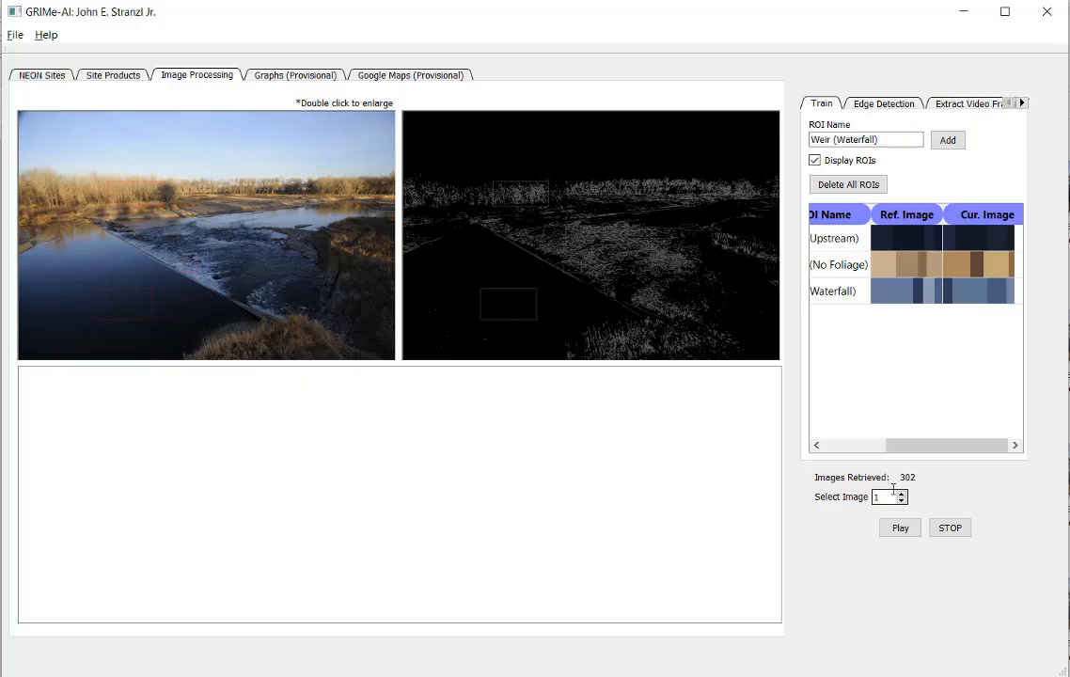
pyautogui.write('0')
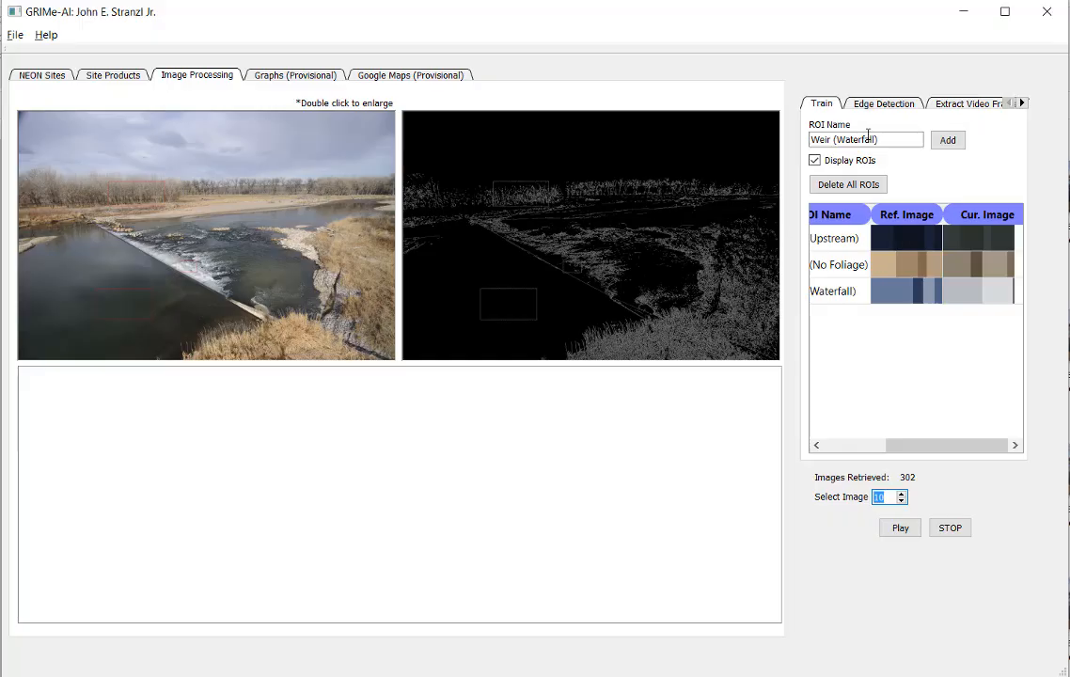
# Step: Set the Canny edge detection high threshold to 150 for weir image 10
pyautogui.click(894, 108)
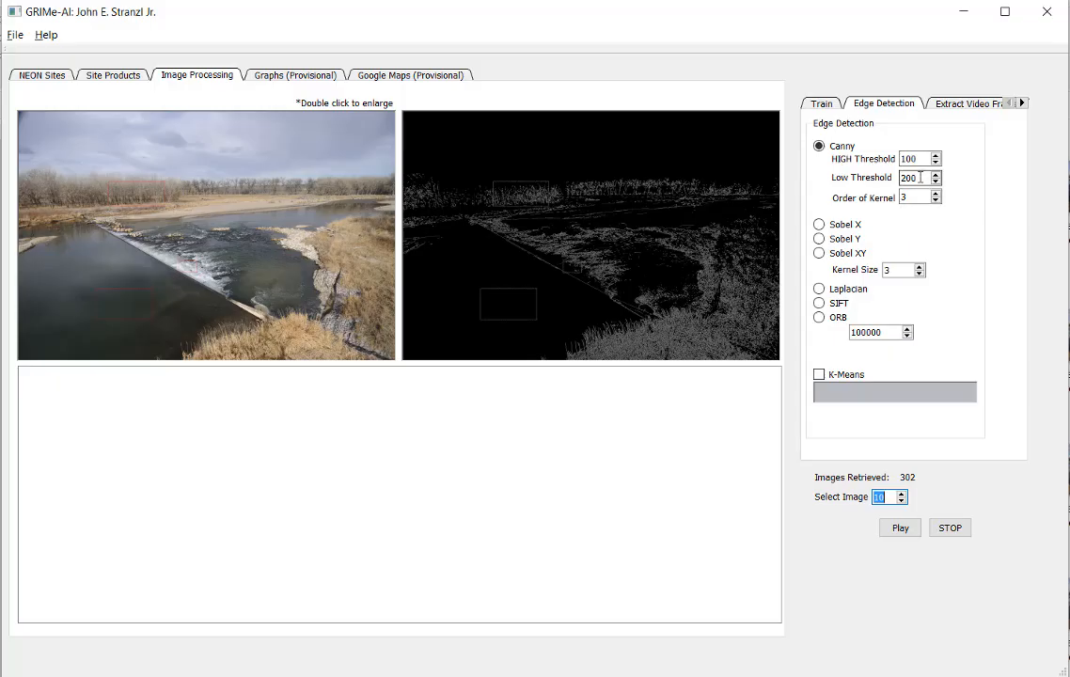
pyautogui.moveTo(920, 177); pyautogui.dragTo(900, 177)
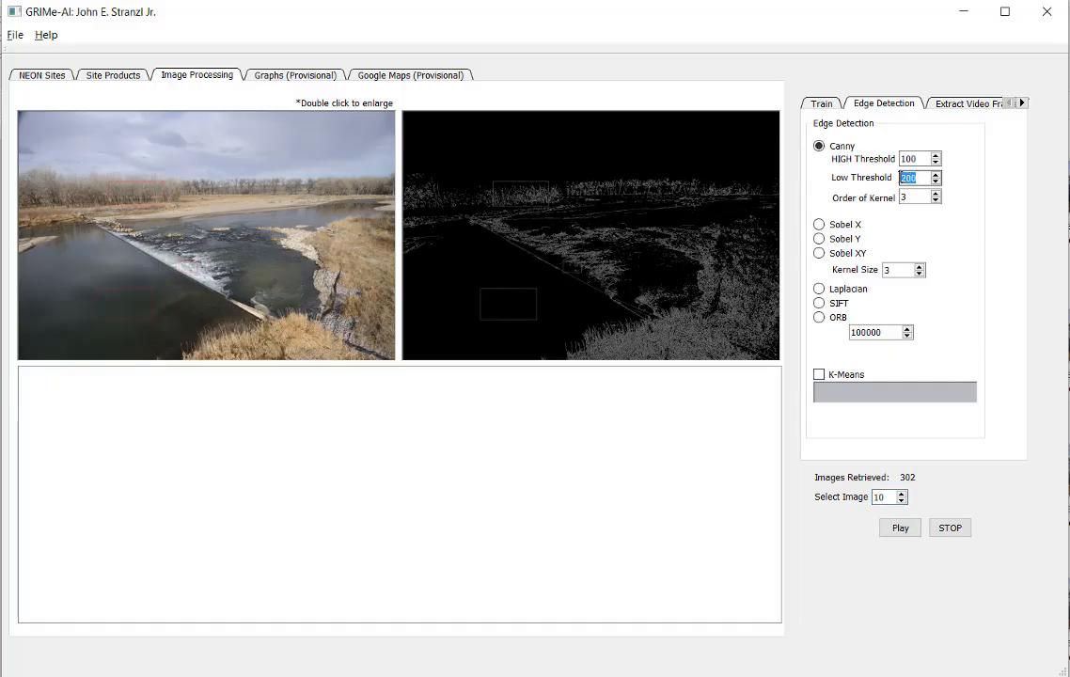
pyautogui.doubleClick(919, 160)
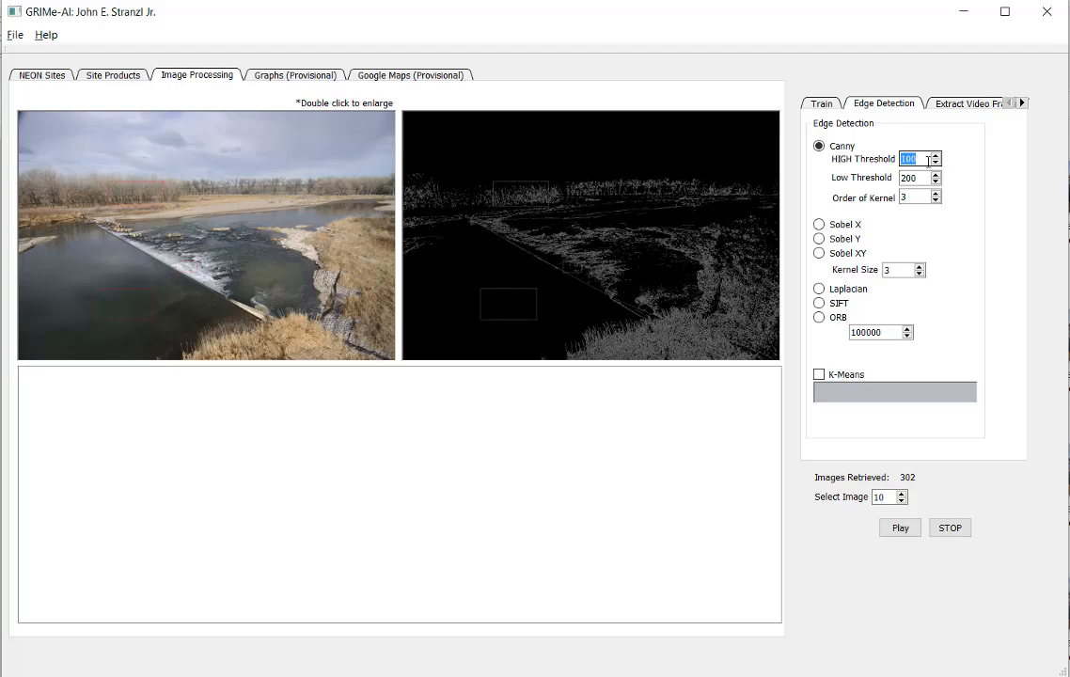
pyautogui.write('1')
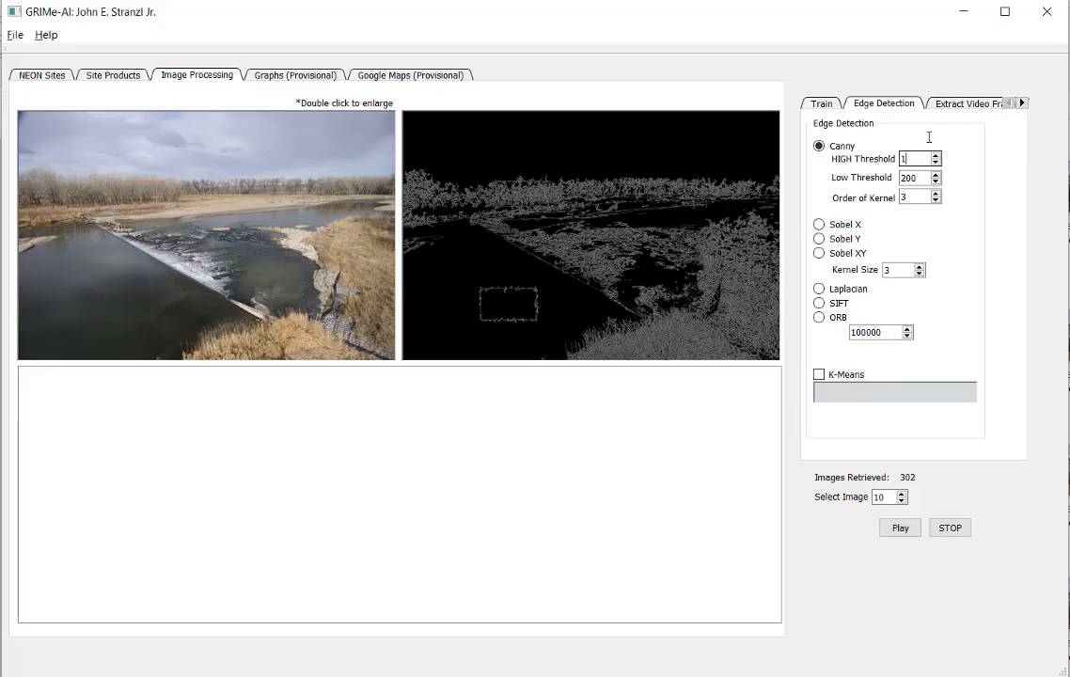
pyautogui.write('5')
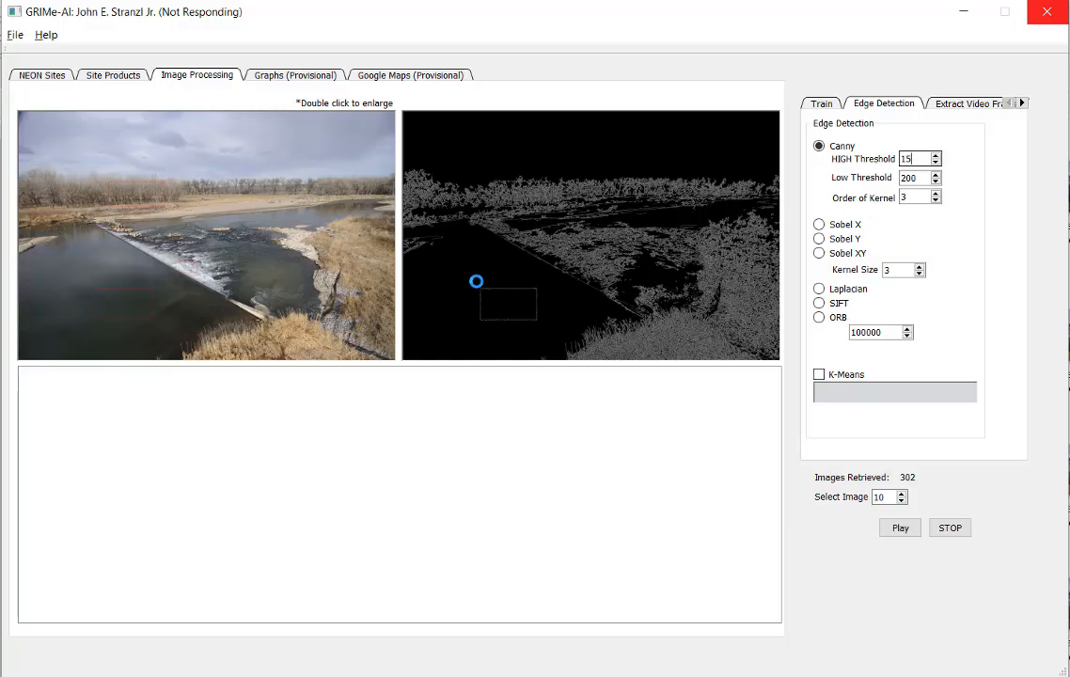
pyautogui.write('0')
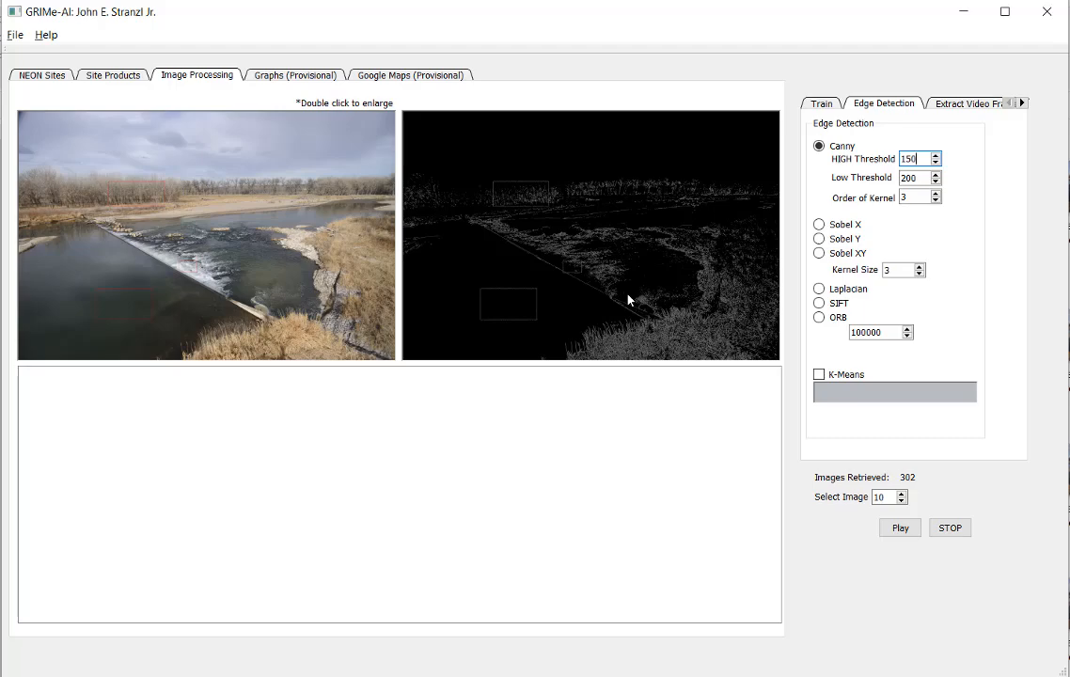
# Step: View the original weir image enlarged in its own window, and close that window
pyautogui.doubleClick(282, 254)
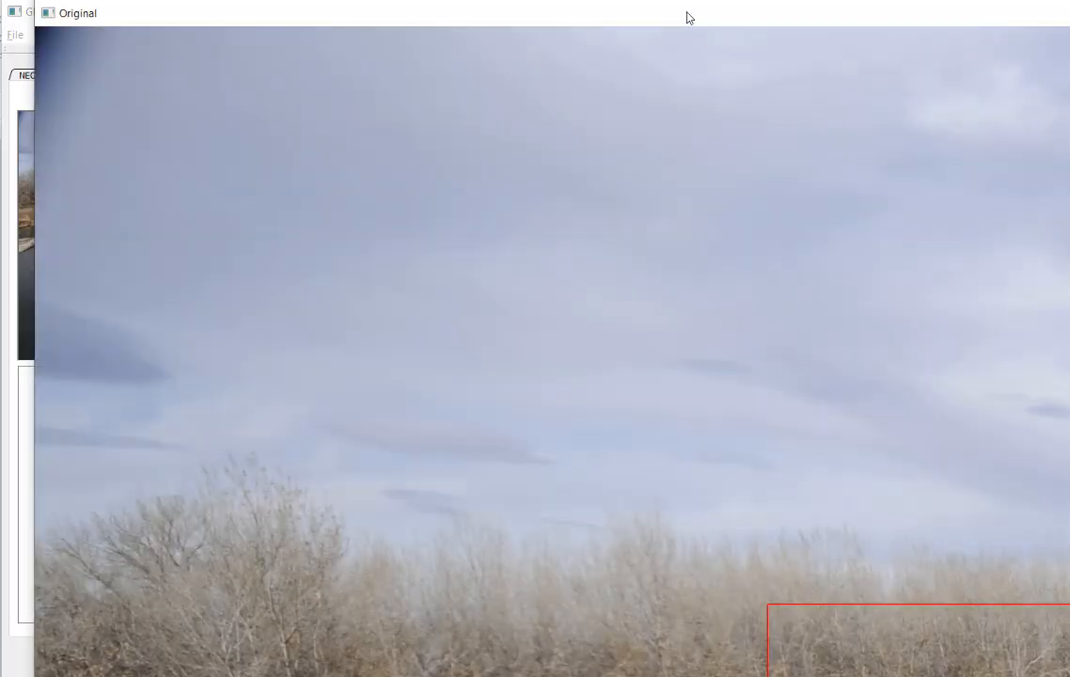
pyautogui.moveTo(489, 20); pyautogui.dragTo(373, 143)
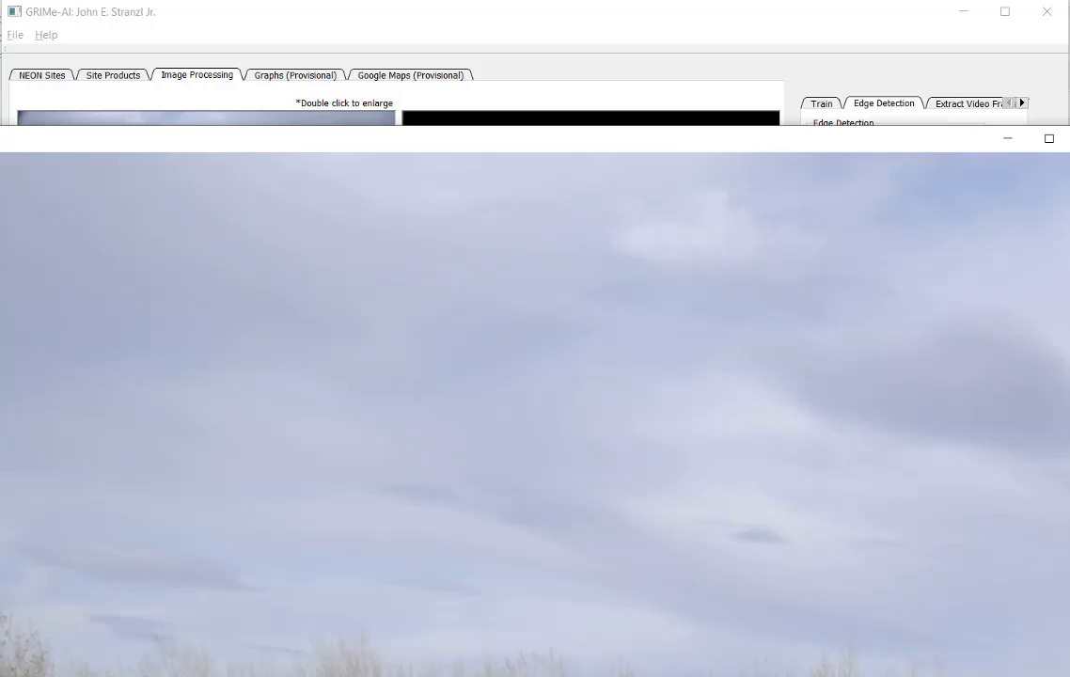
pyautogui.hotkey('alt', 'F4')
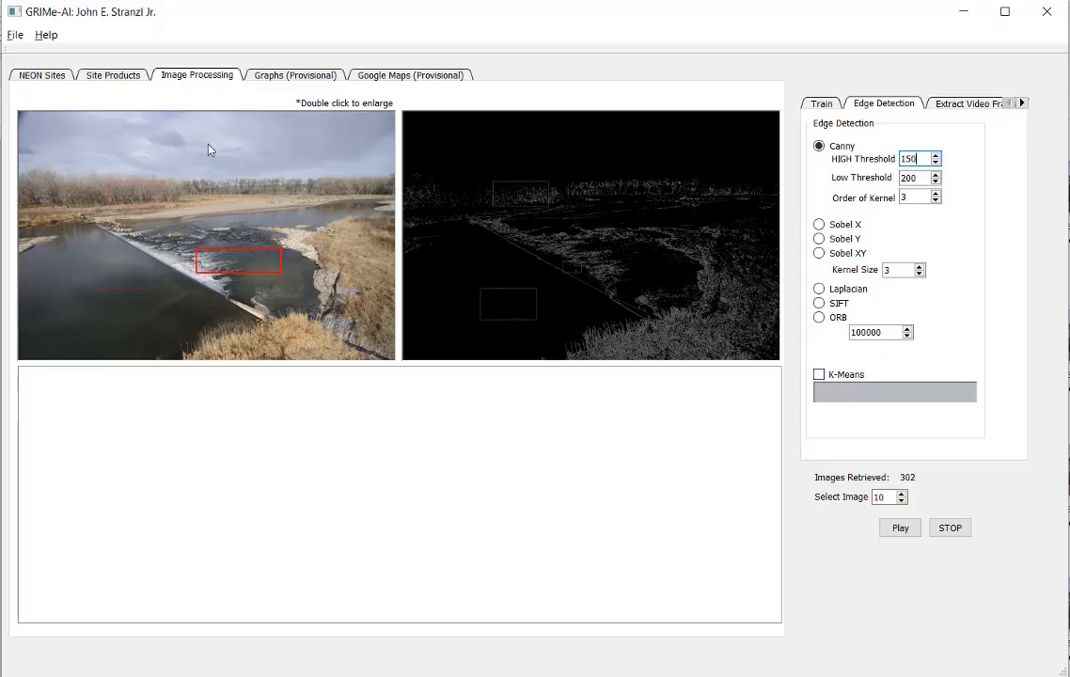
# Step: Switch to File Explorer and open the StateLineWeir_2012_12_04-14 (Feature Extraction).mp4 video in the Stateline Weir Images folder
pyautogui.click(120, 75)
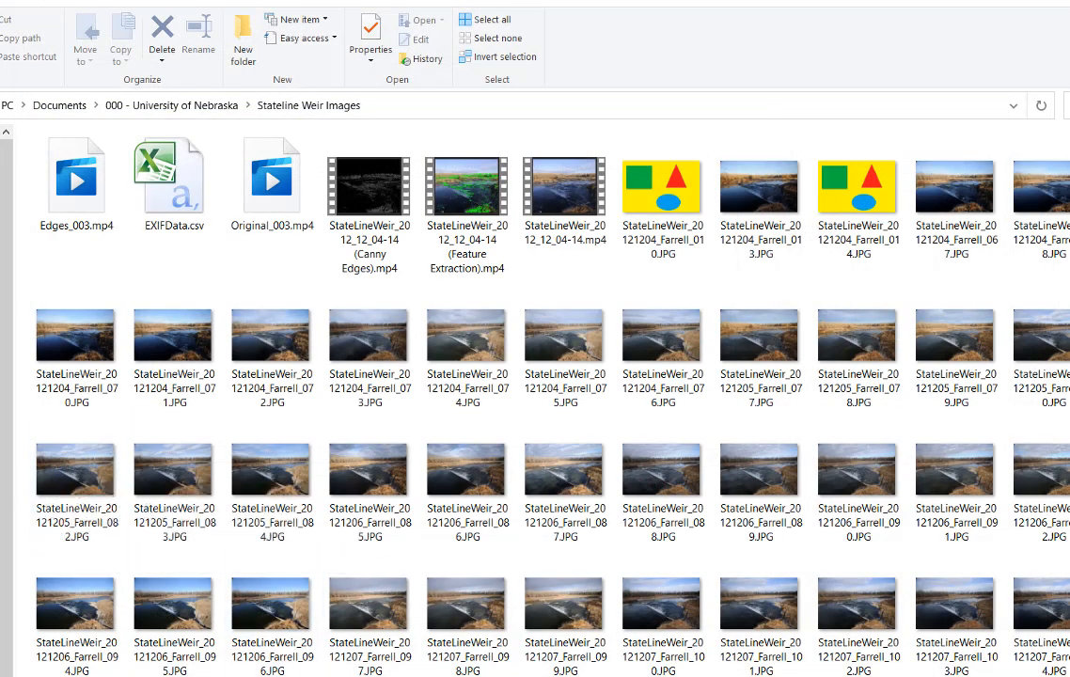
pyautogui.hotkey('alt', 'Tab')
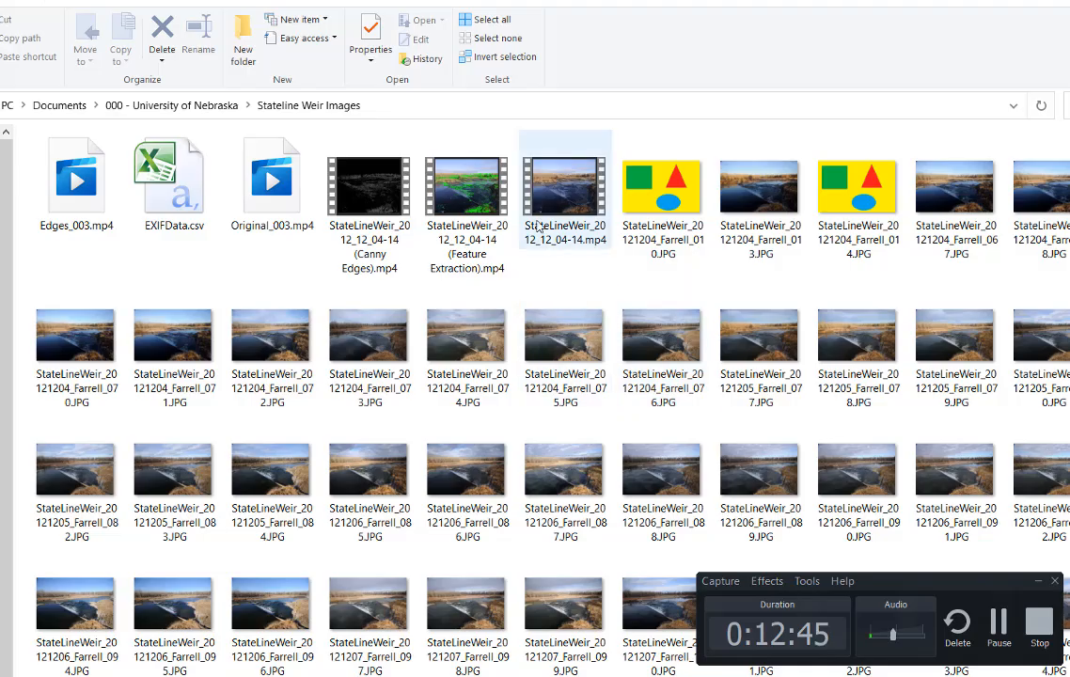
pyautogui.doubleClick(501, 218)
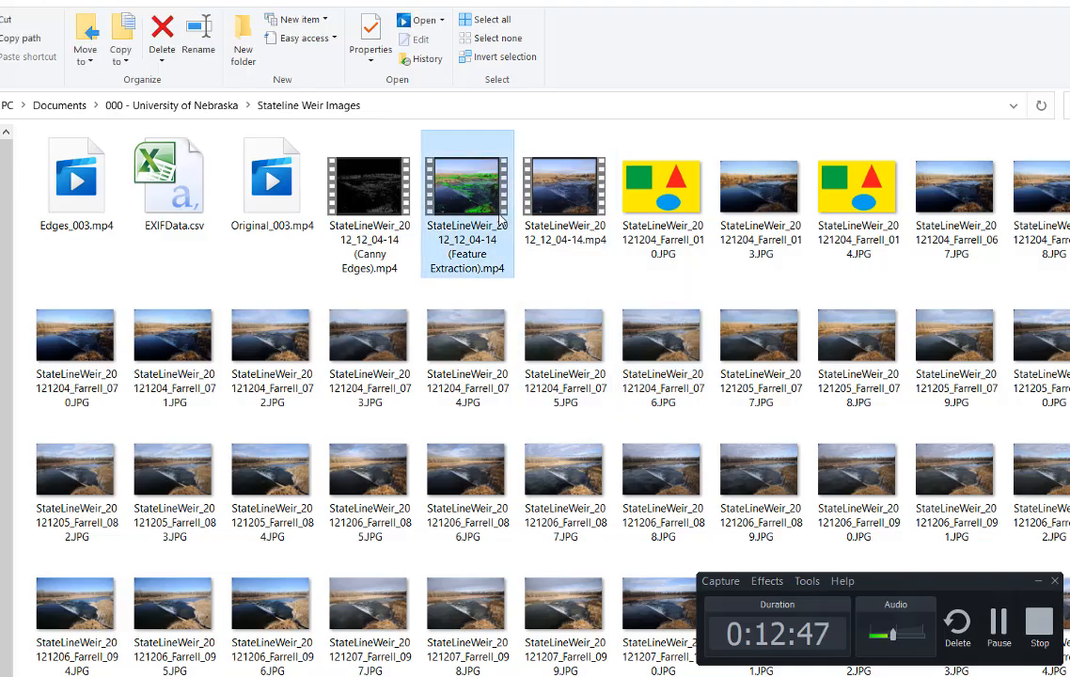